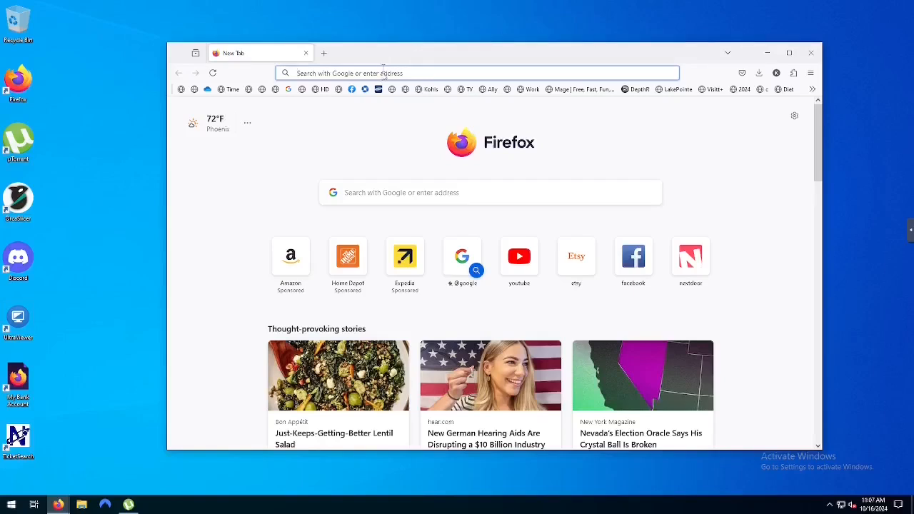
# - Search the web for "wedding photo" and show the image results
pyautogui.click(383, 73)
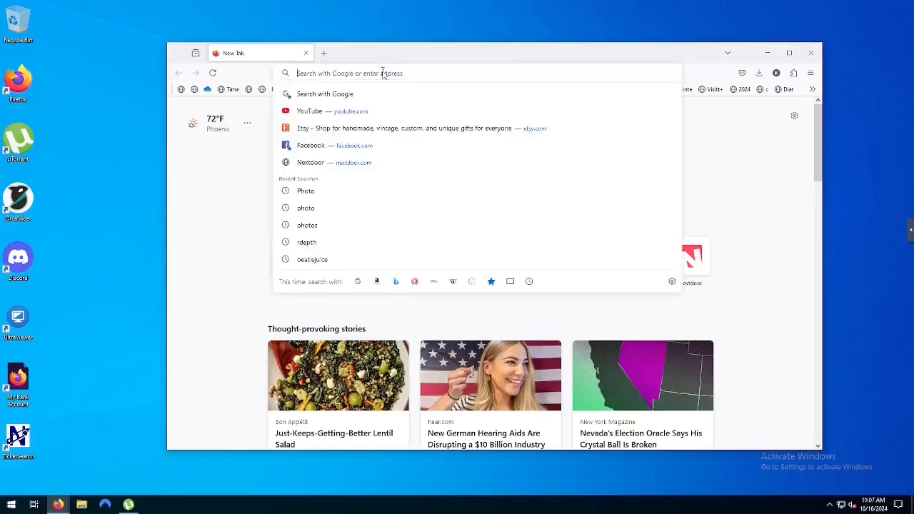
pyautogui.write('we')
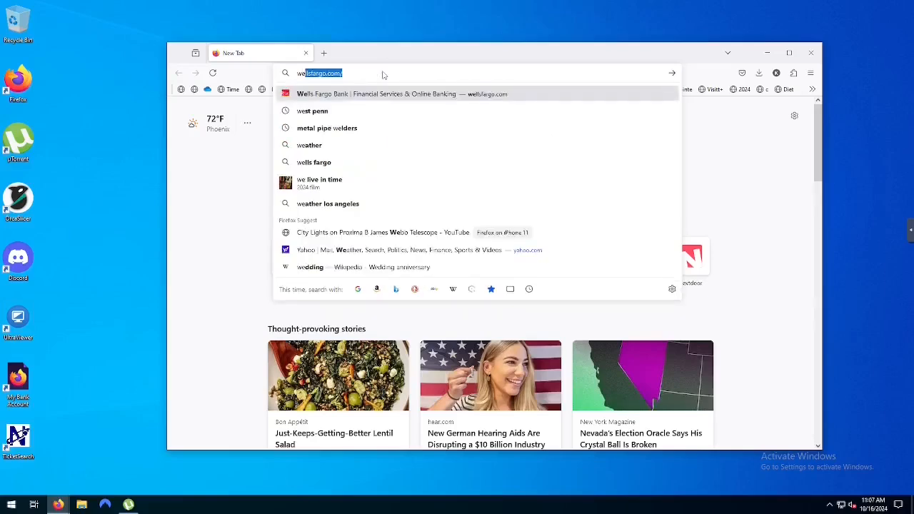
pyautogui.write('dding')
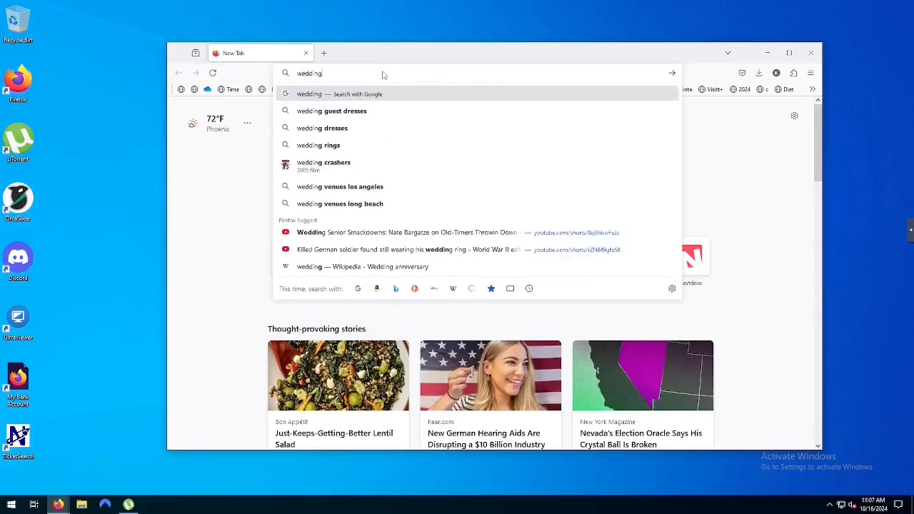
pyautogui.write(' photo')
pyautogui.press('Return')
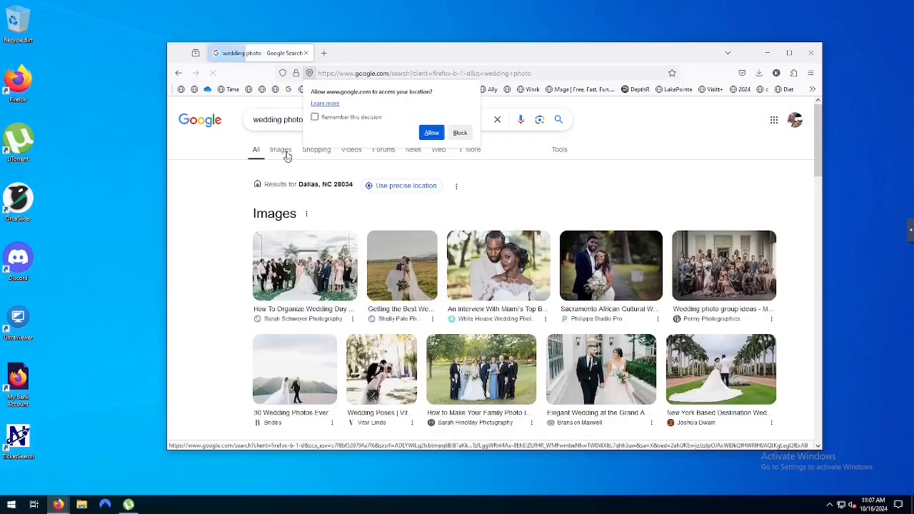
pyautogui.click(284, 151)
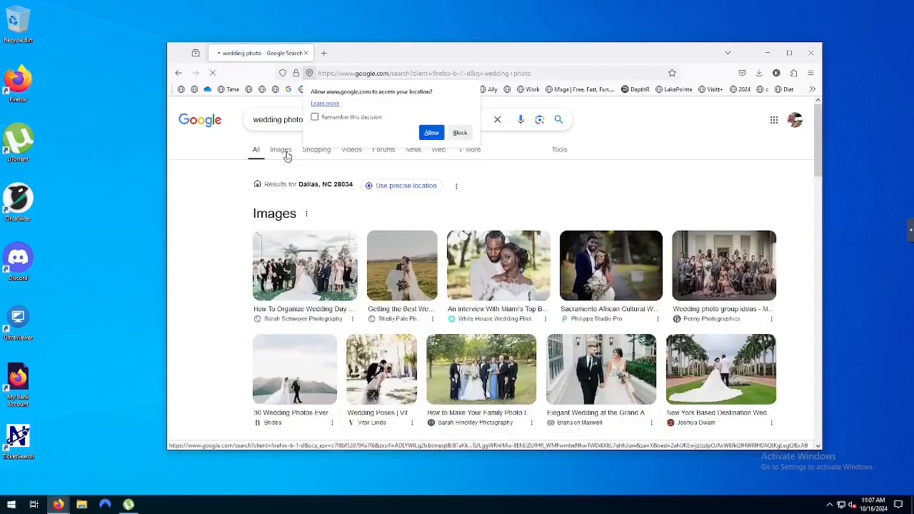
pyautogui.click(285, 151)
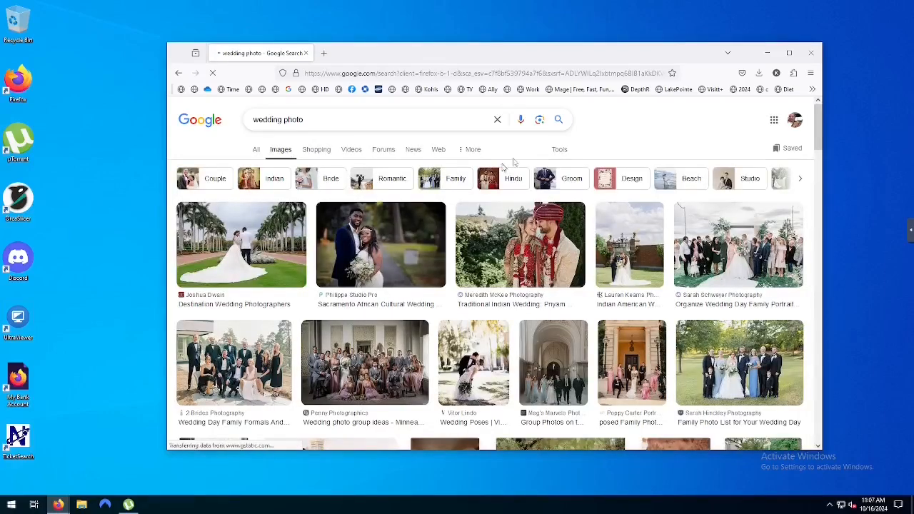
# - Filter the wedding photo image results to the Large size
pyautogui.click(560, 151)
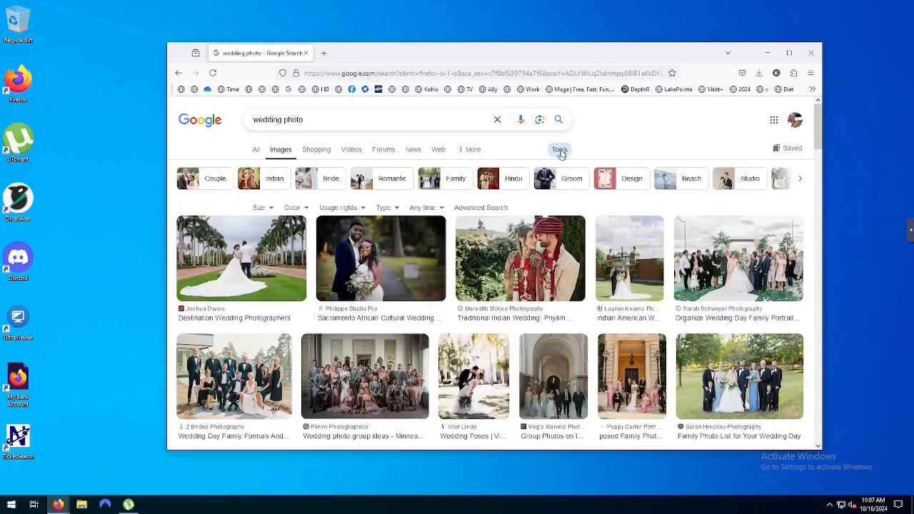
pyautogui.click(272, 208)
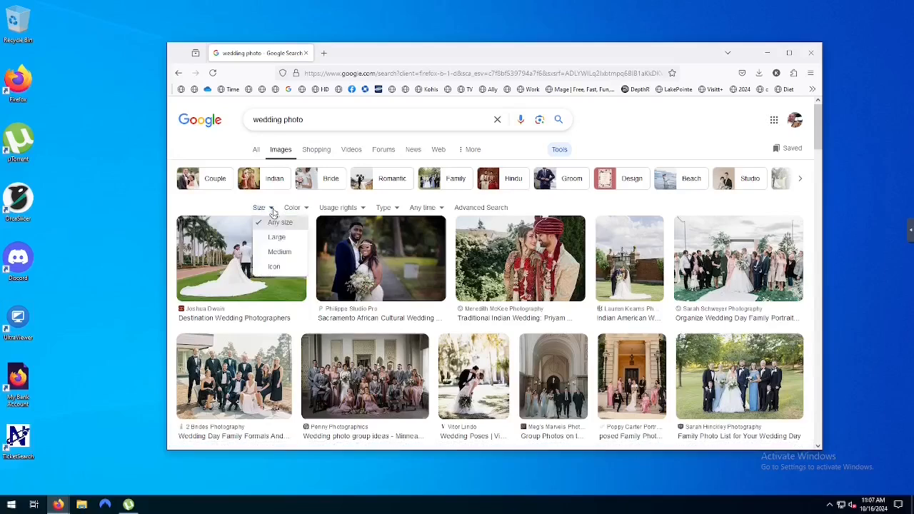
pyautogui.click(276, 239)
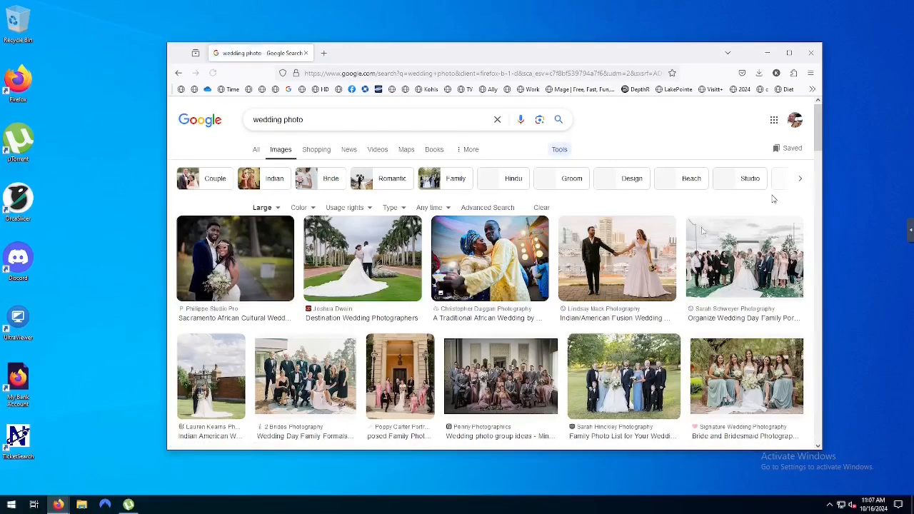
# - Save the Stone House Creative photo of the standing bride and groom to the desktop as SD+Wedding89.JPG
pyautogui.scroll(-1, 539, 312)
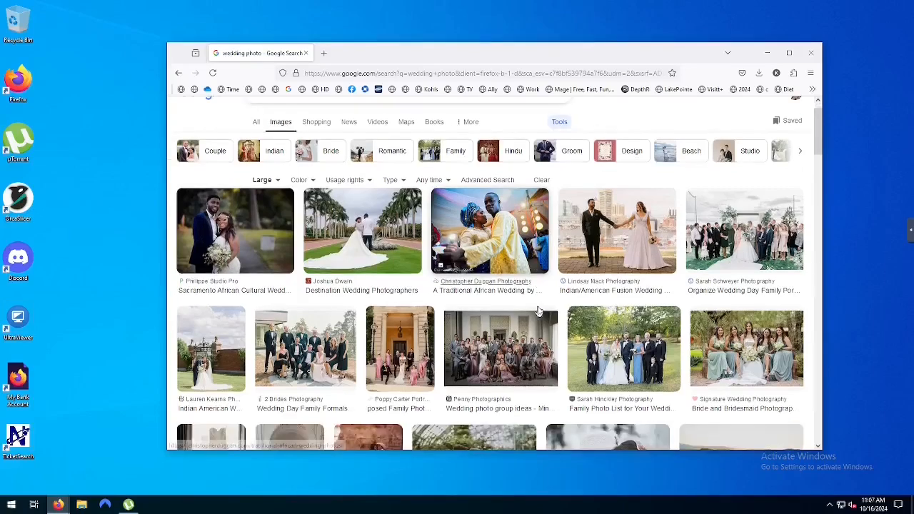
pyautogui.scroll(-3, 539, 312)
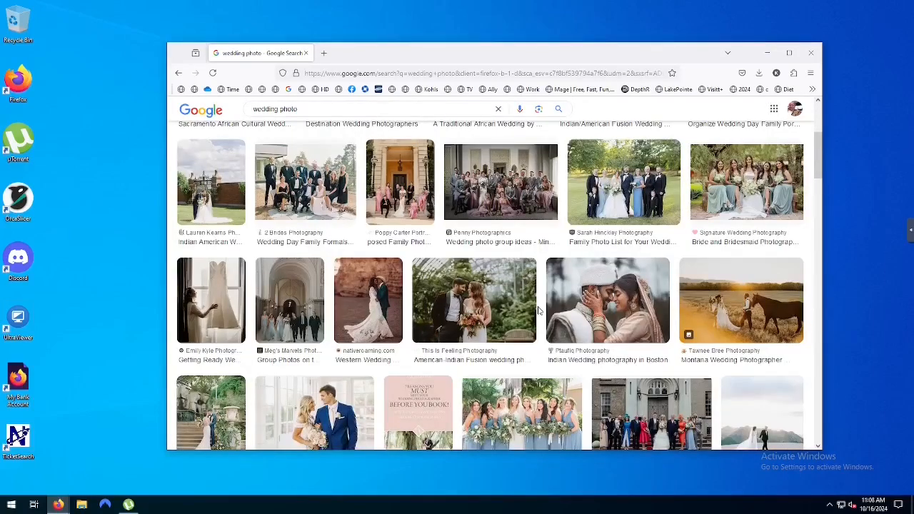
pyautogui.scroll(-5, 427, 284)
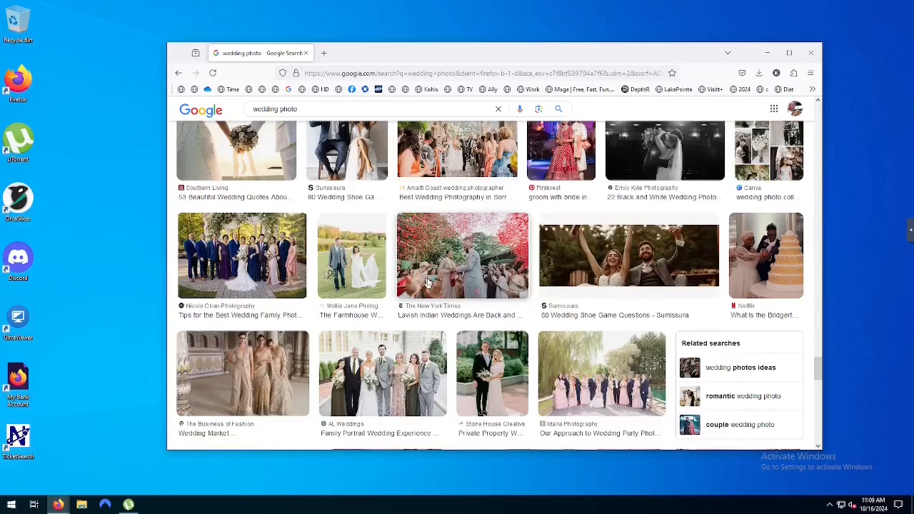
pyautogui.click(493, 372)
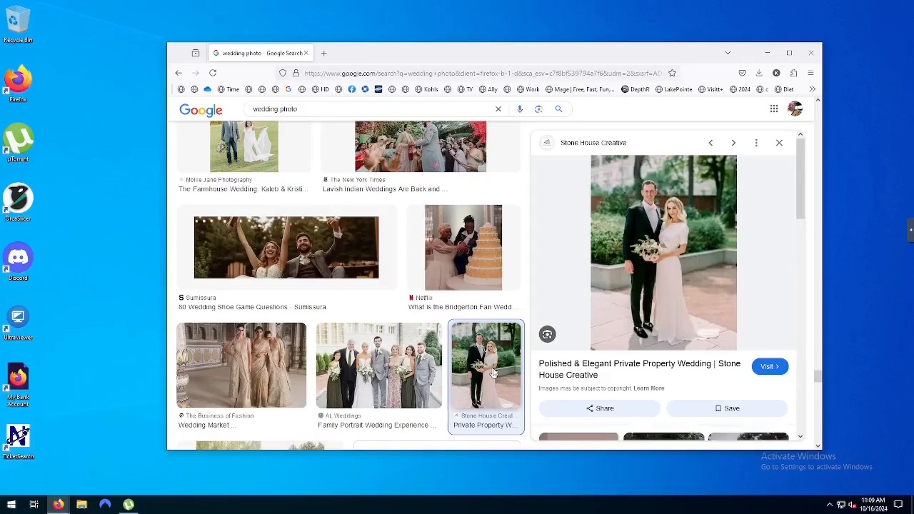
pyautogui.rightClick(657, 242)
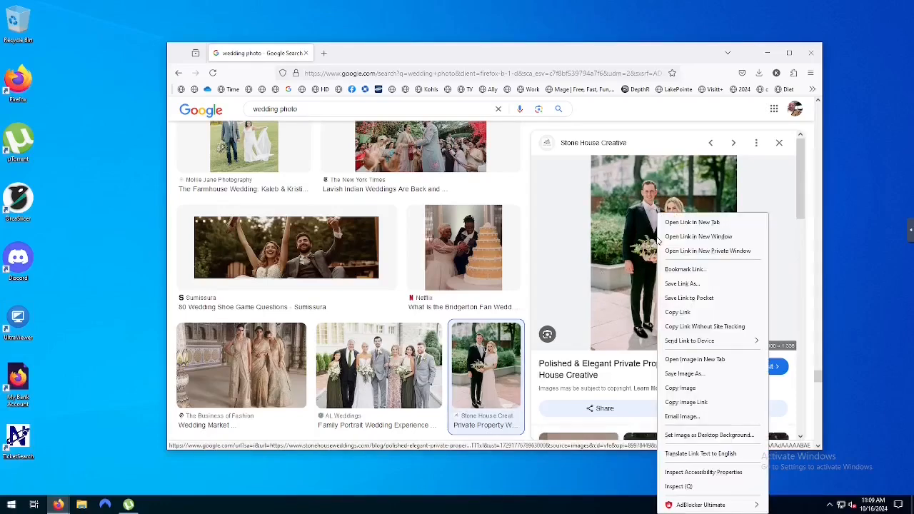
pyautogui.click(684, 373)
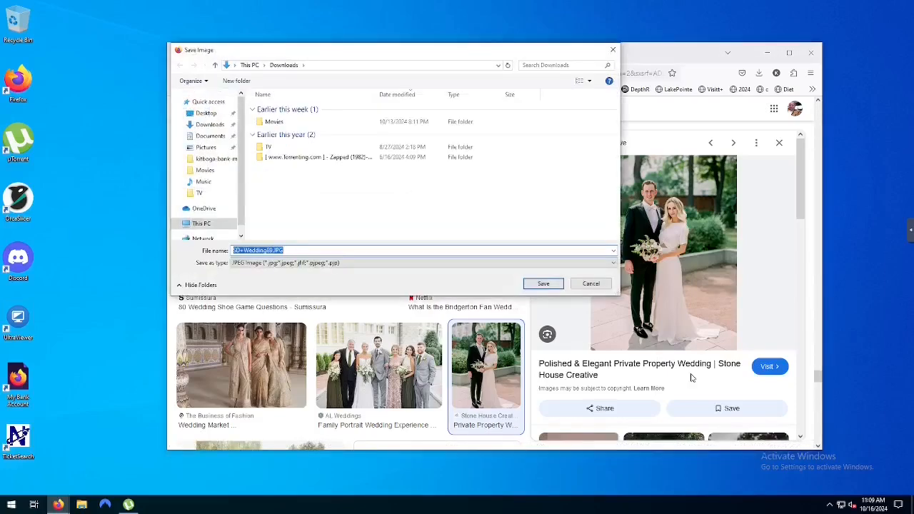
pyautogui.press('Return')
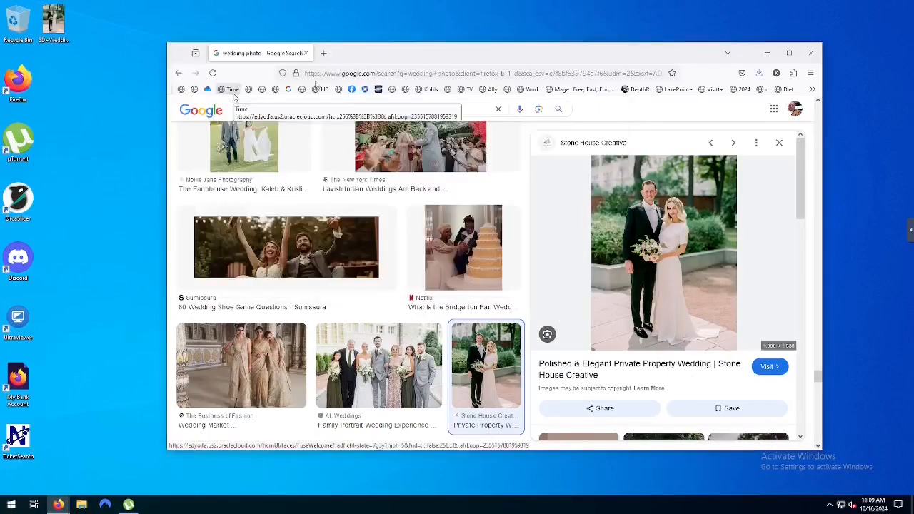
# - Open depth-r.com in a new browser tab and upload SD+Wedding89.JPG from the desktop
pyautogui.click(324, 54)
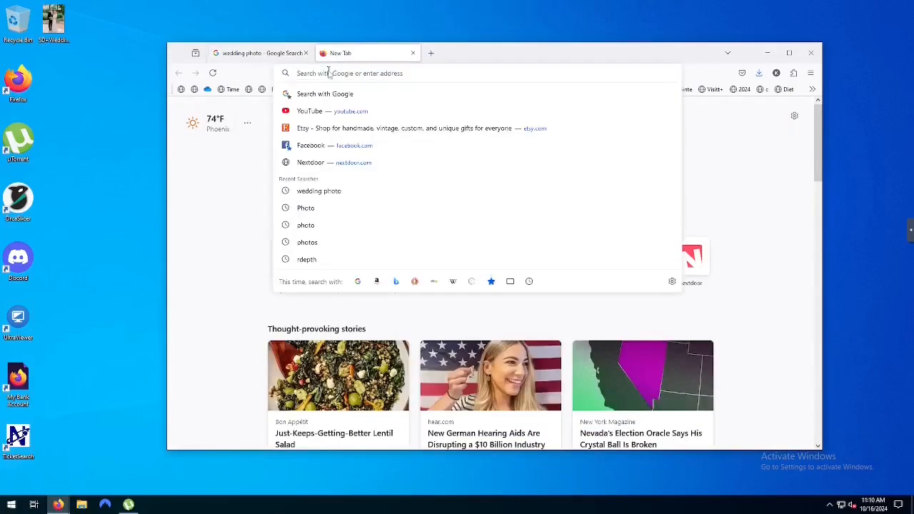
pyautogui.write('depth')
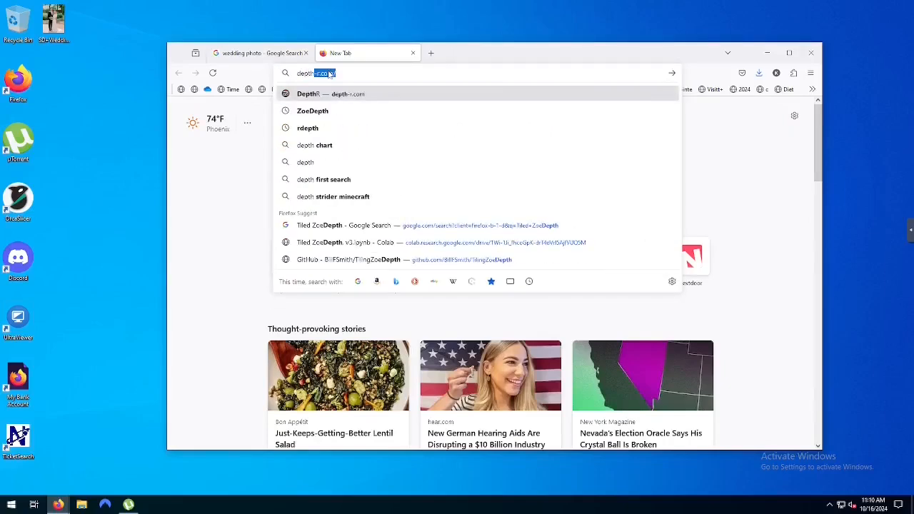
pyautogui.press('Return')
pyautogui.click(699, 266)
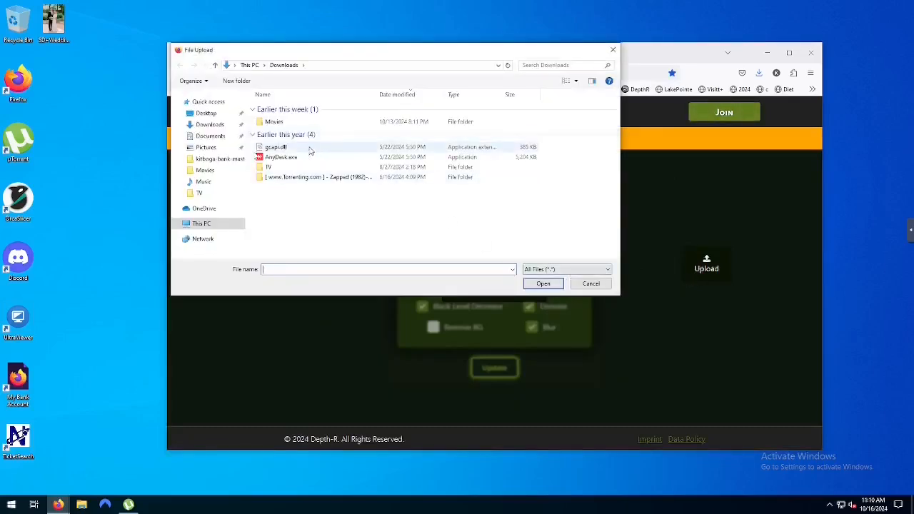
pyautogui.click(208, 114)
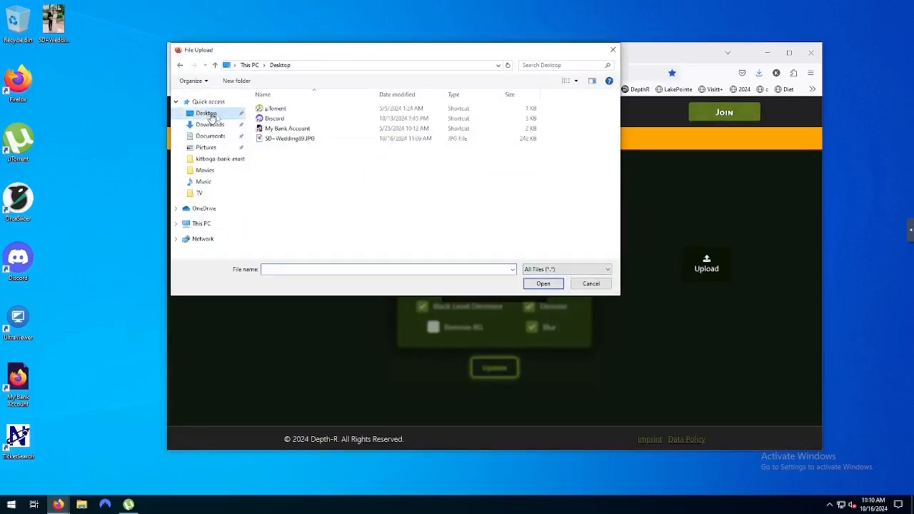
pyautogui.click(286, 139)
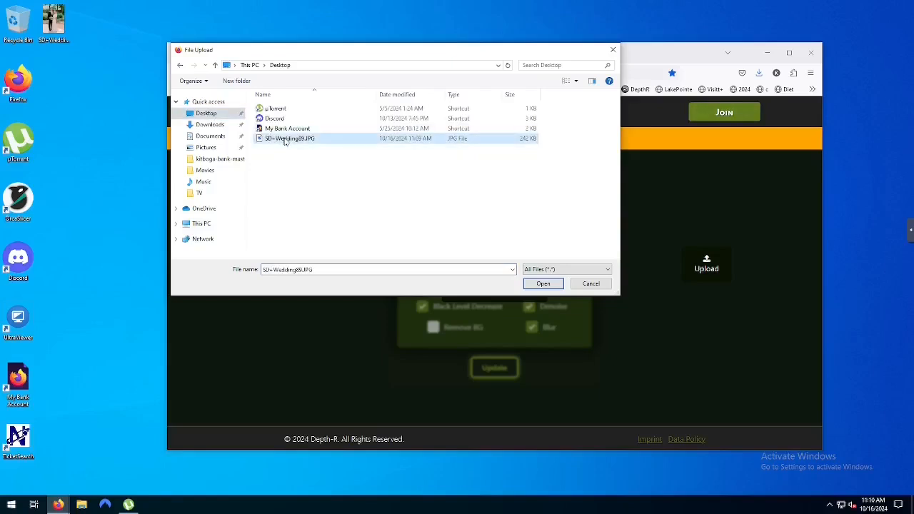
pyautogui.click(547, 284)
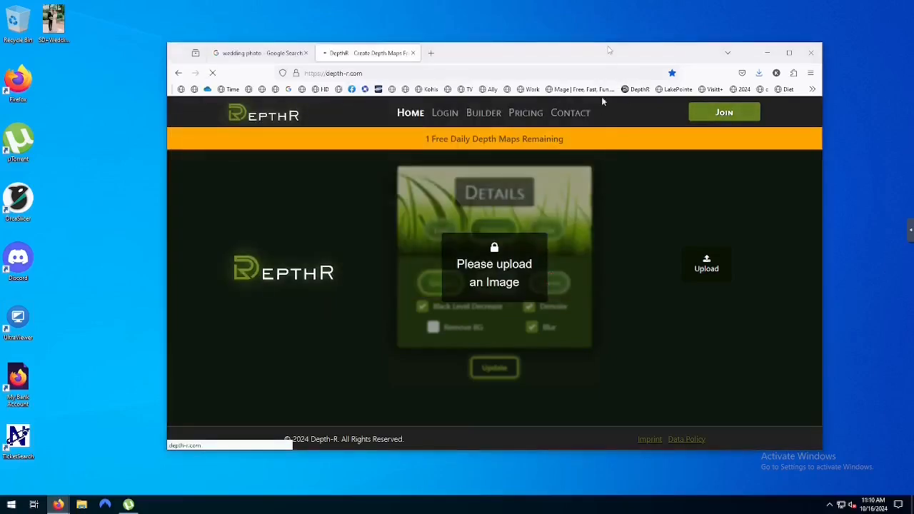
# - Generate the depth map of the uploaded wedding photo in a maximized window and save it as an STL model
pyautogui.doubleClick(609, 51)
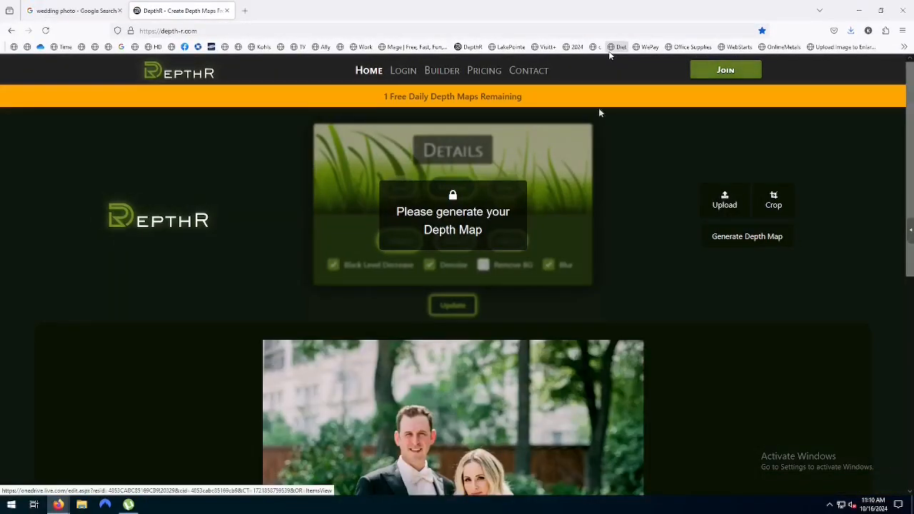
pyautogui.click(749, 237)
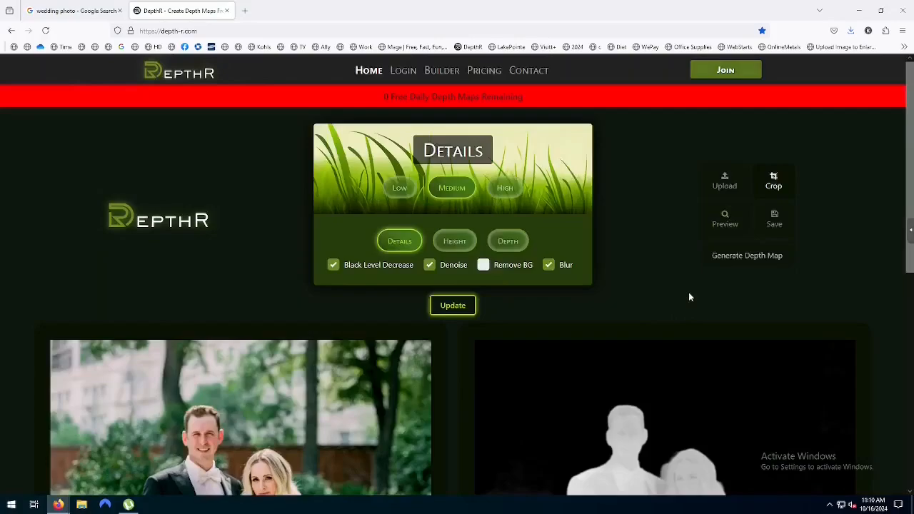
pyautogui.scroll(-1, 689, 297)
pyautogui.scroll(-3, 690, 298)
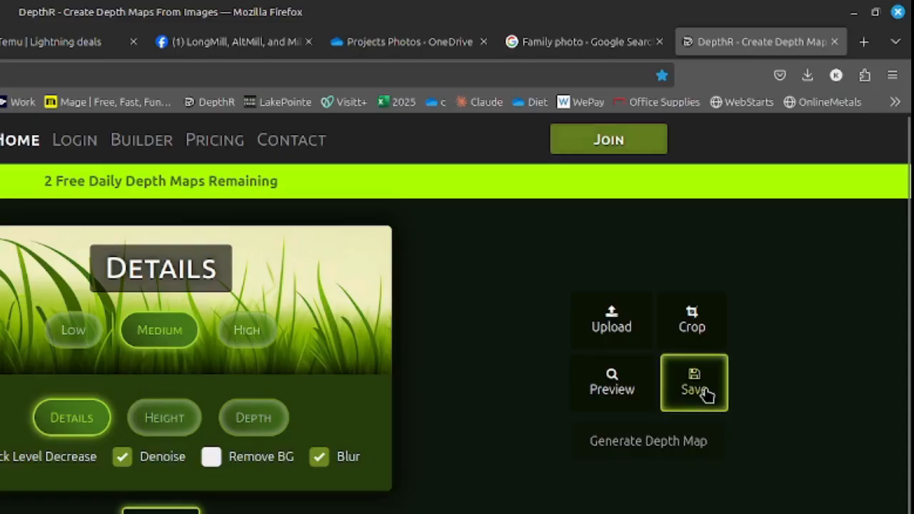
pyautogui.click(696, 385)
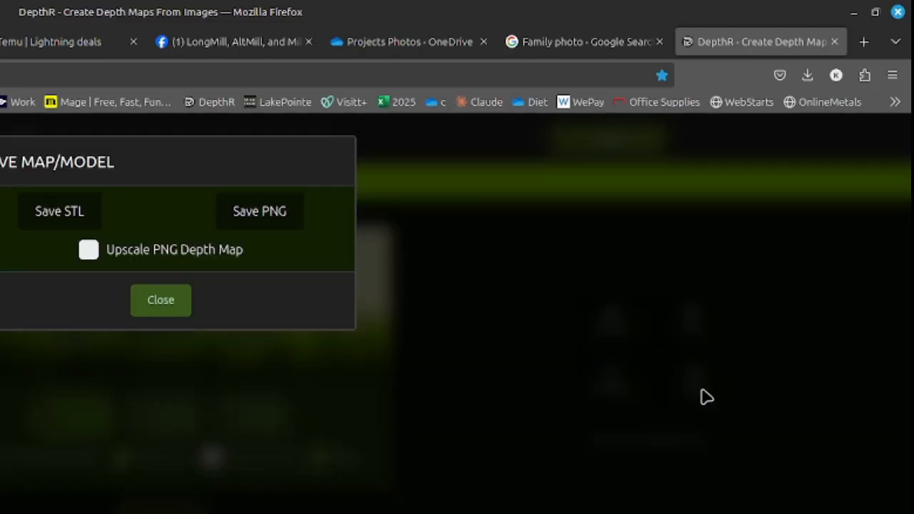
pyautogui.click(50, 220)
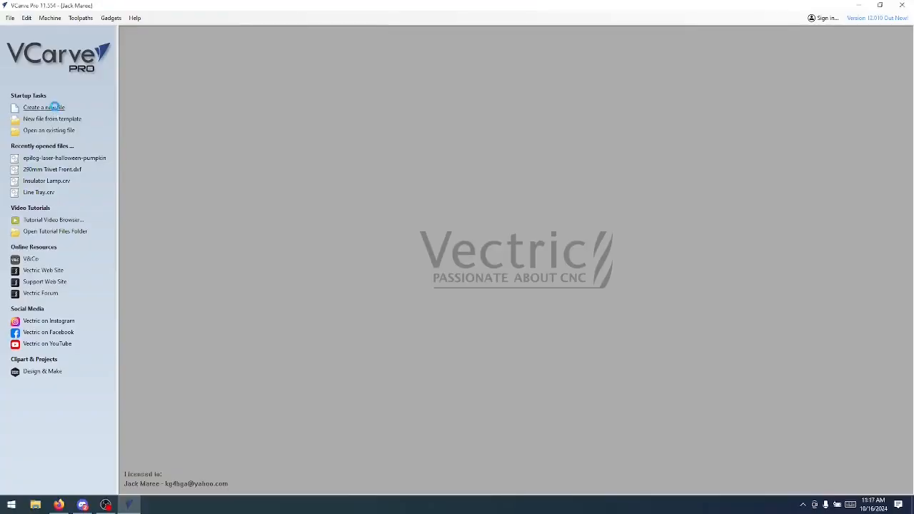
# - Create a new single-sided job in VCarve Pro, 10 inches wide and 12 inches high
pyautogui.click(54, 107)
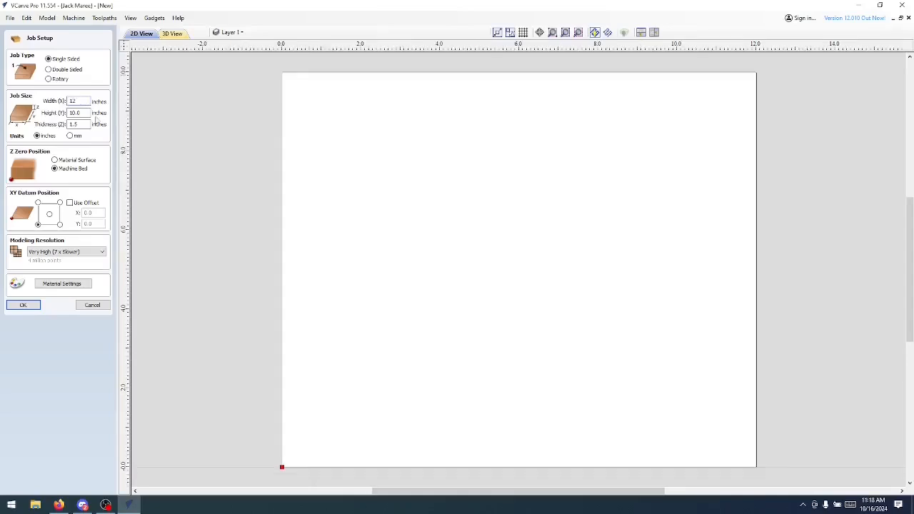
pyautogui.click(80, 101)
pyautogui.doubleClick(84, 113)
pyautogui.write('12')
pyautogui.doubleClick(84, 100)
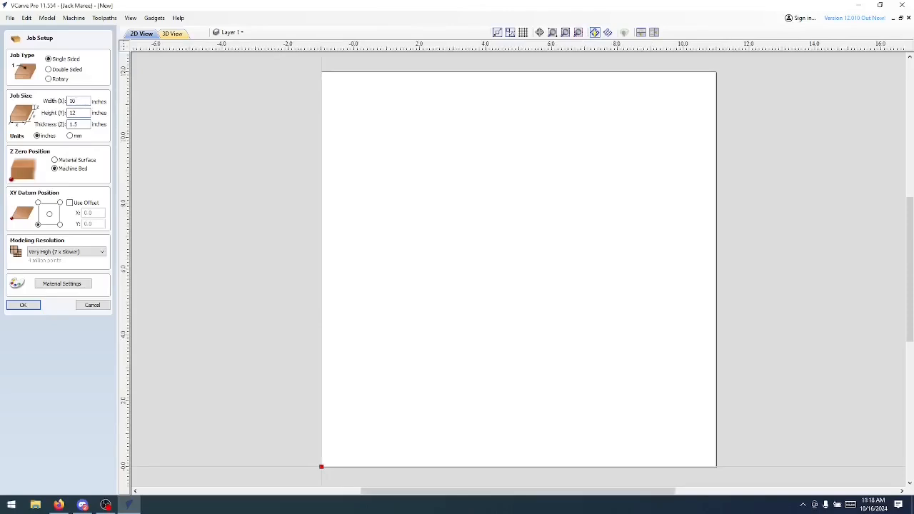
pyautogui.click(24, 305)
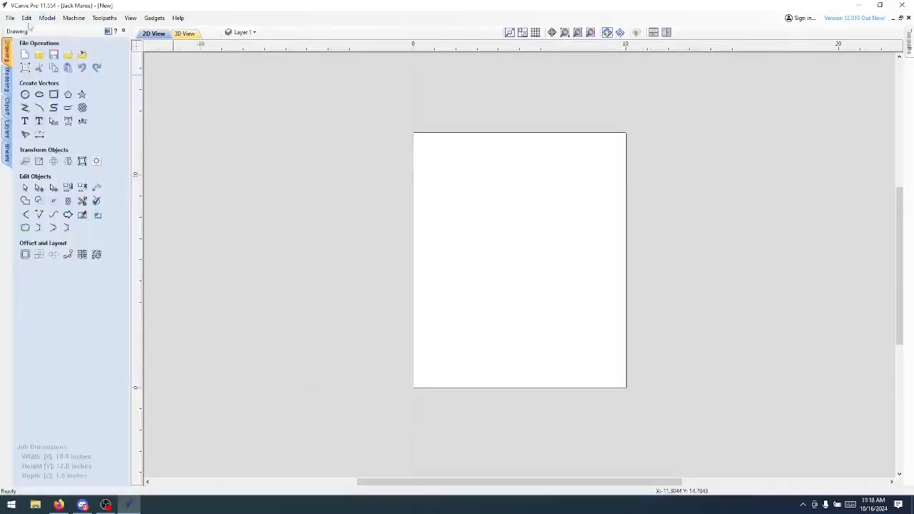
# - Load the wedding couple model for import as a 3D component
pyautogui.click(10, 18)
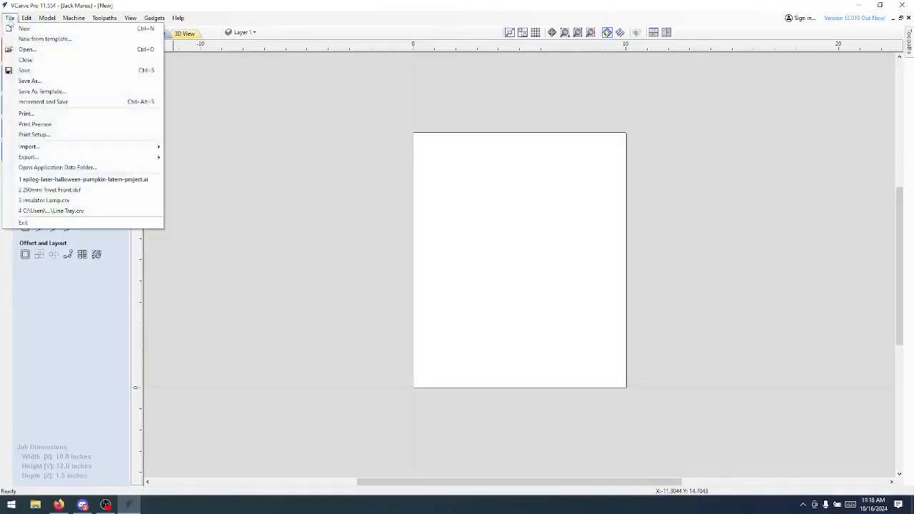
pyautogui.moveTo(154, 147)
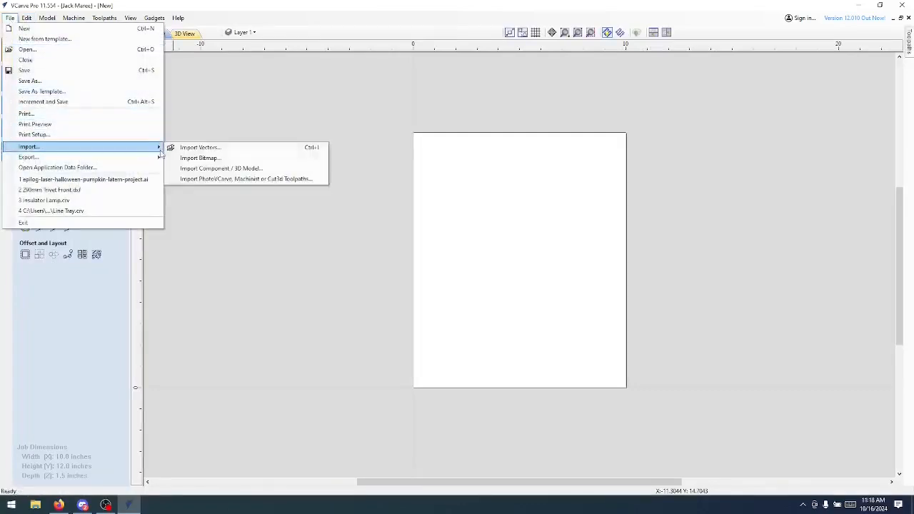
pyautogui.click(198, 169)
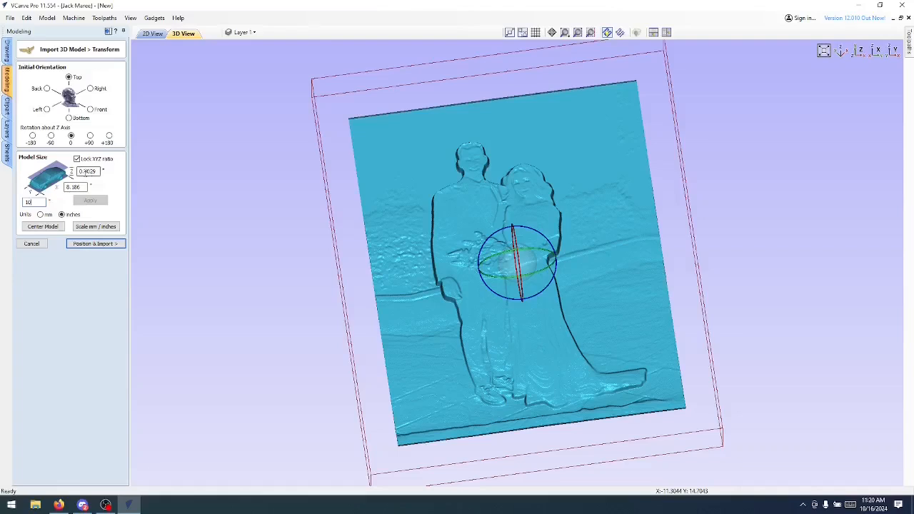
# - Unlock the model's XYZ ratio, set its Z size to 0.5 inches, and continue to the import positioning
pyautogui.click(76, 158)
pyautogui.write('0.56')
pyautogui.press('Return')
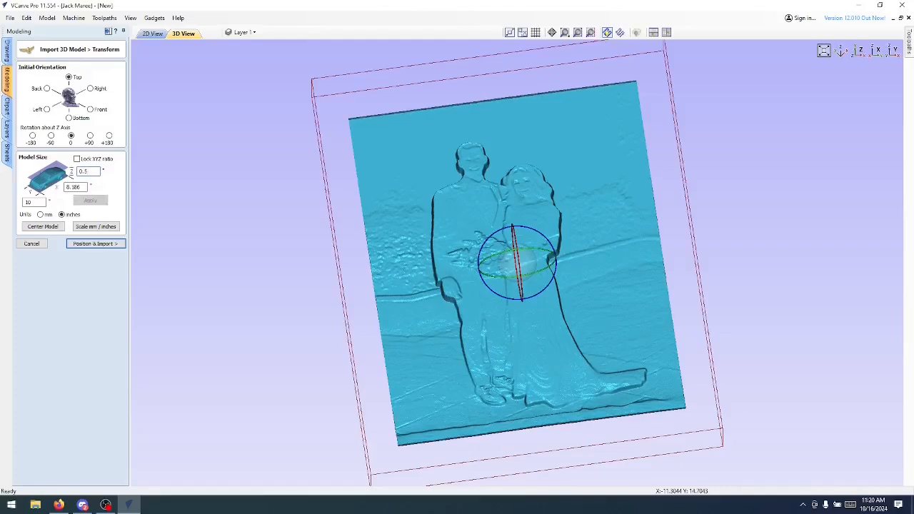
pyautogui.click(95, 245)
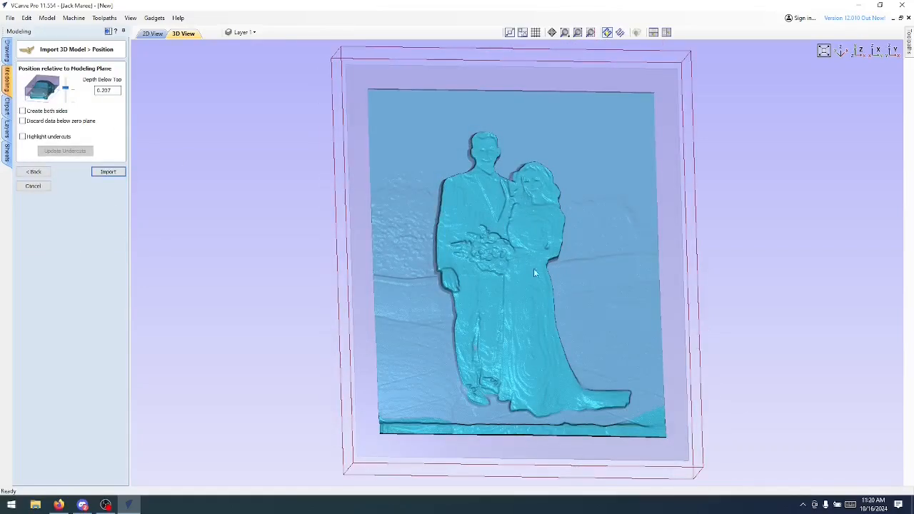
# - Adjust the wedding model's depth relative to the modeling plane and import it as a component
pyautogui.moveTo(620, 331); pyautogui.dragTo(686, 347)
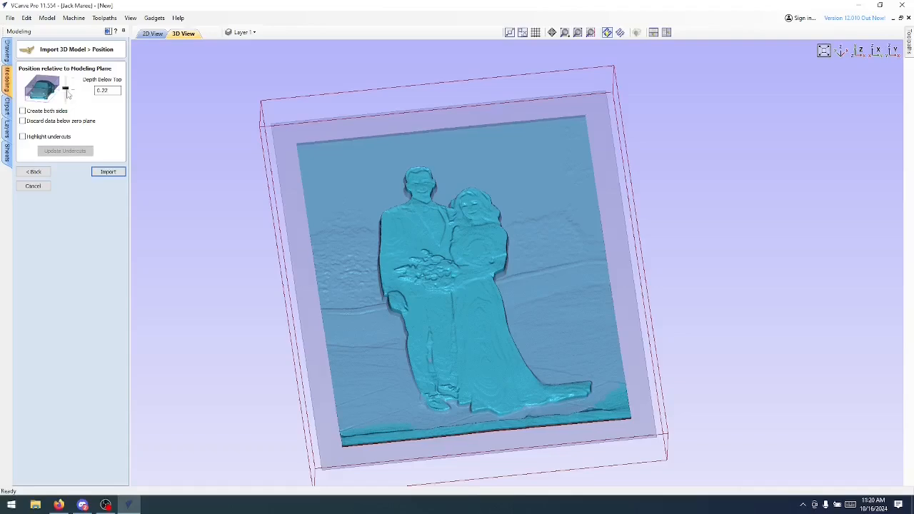
pyautogui.moveTo(69, 94); pyautogui.dragTo(65, 107)
pyautogui.click(108, 172)
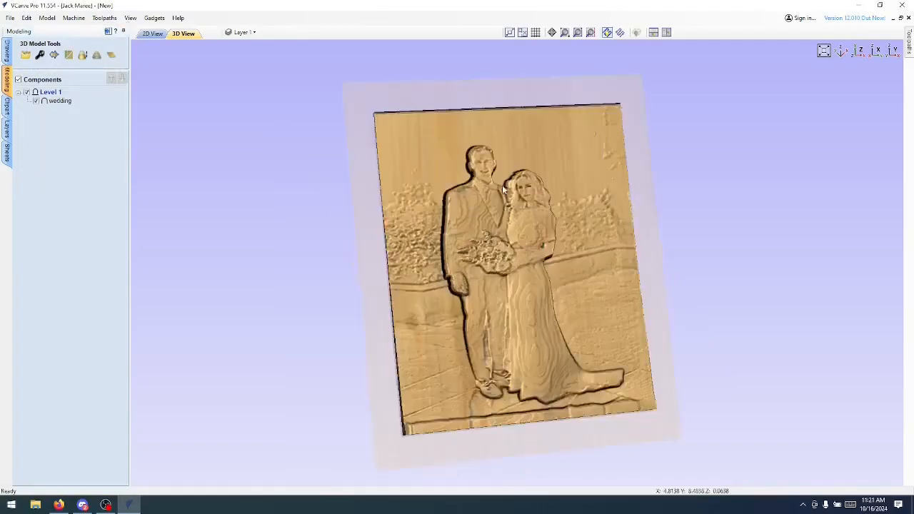
# - Select the rectangular boundary vector around the wedding relief in the 2D view, with the toolpath operations open
pyautogui.click(152, 34)
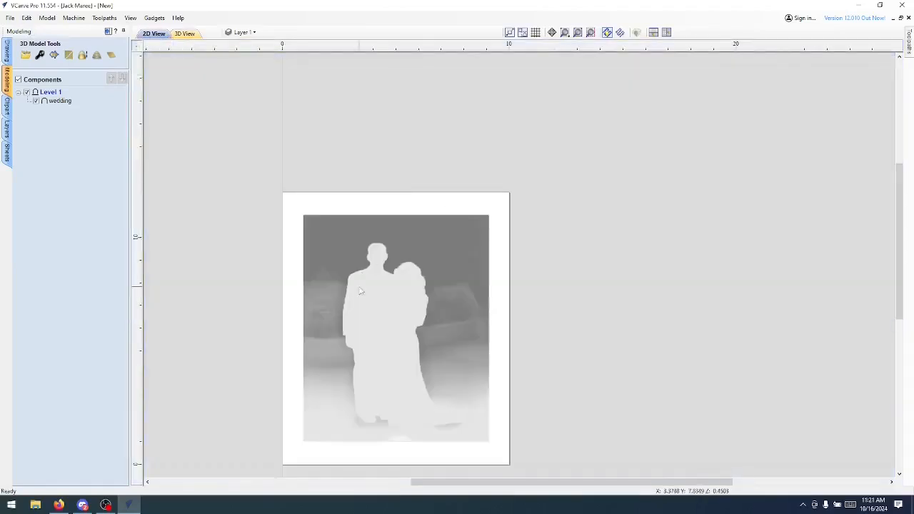
pyautogui.click(60, 101)
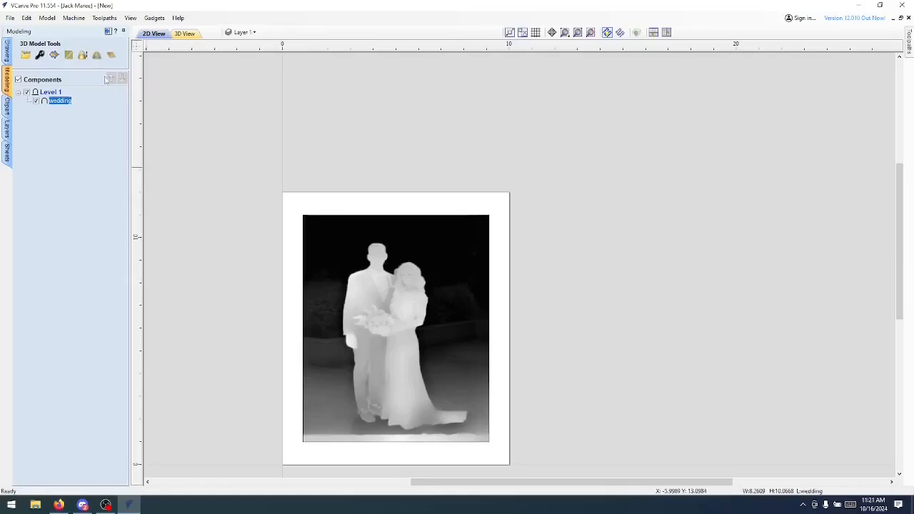
pyautogui.click(108, 32)
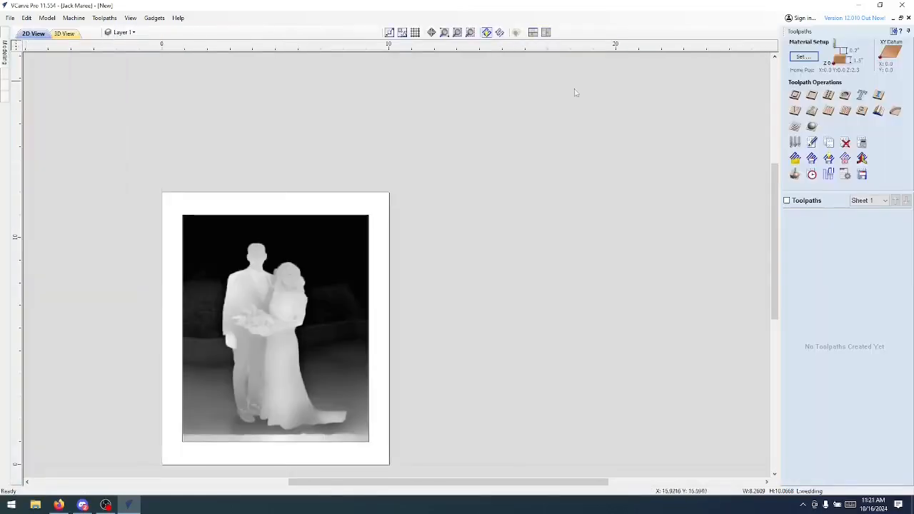
pyautogui.click(401, 215)
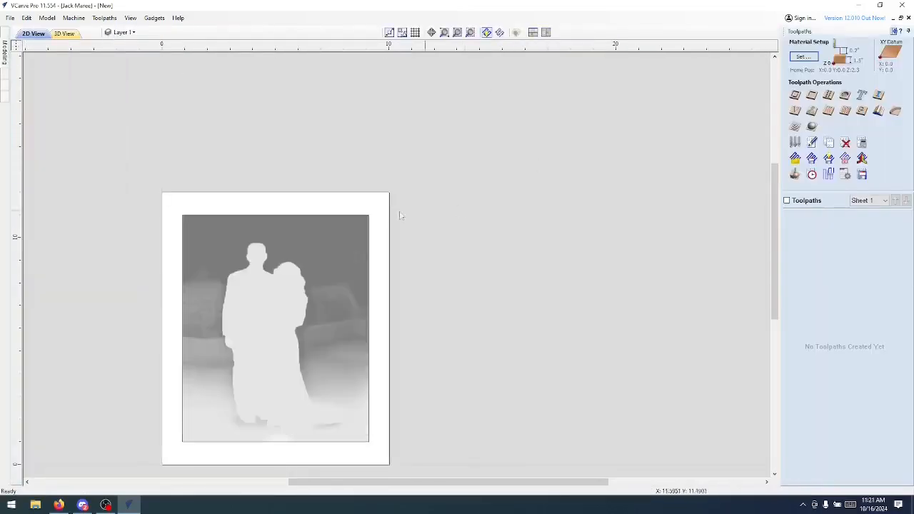
pyautogui.click(362, 215)
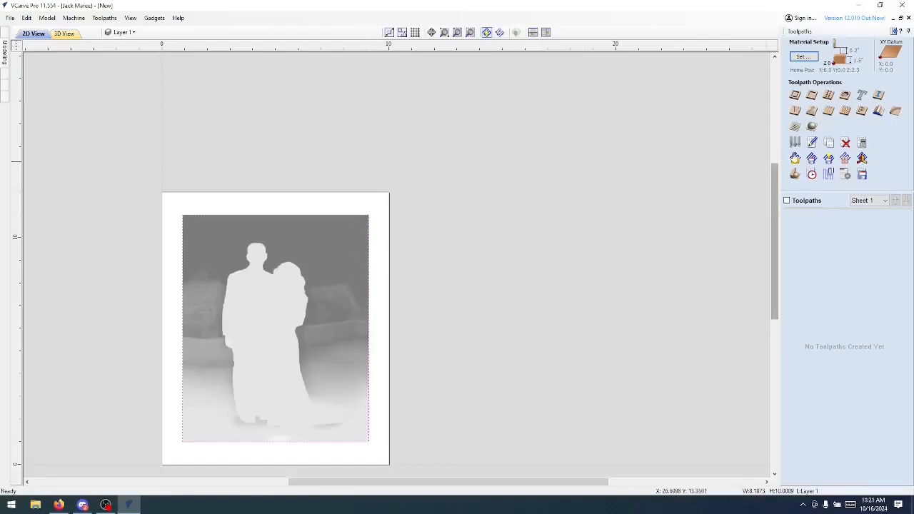
# - Calculate a 3D Raster roughing toolpath with the 1/4" end mill, limited to the selected vector with a 0.1 inch boundary offset
pyautogui.click(794, 127)
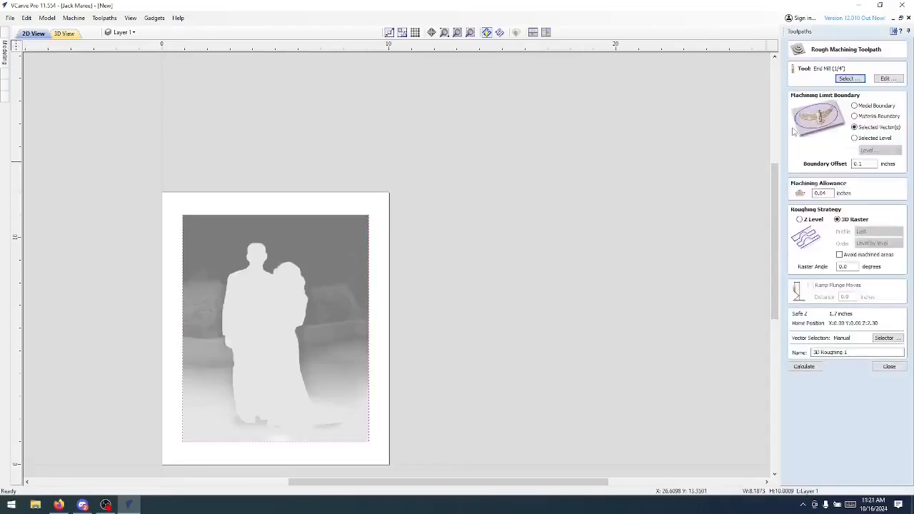
pyautogui.click(804, 367)
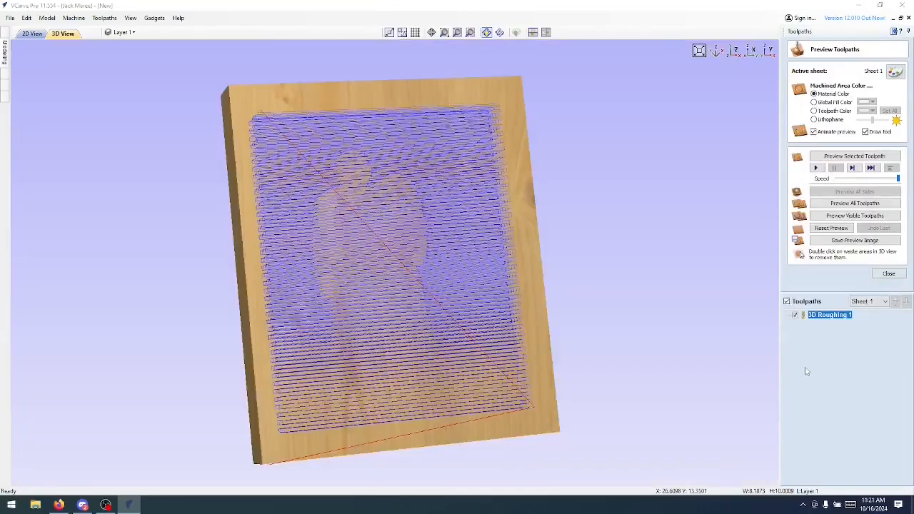
pyautogui.moveTo(497, 433); pyautogui.dragTo(442, 414)
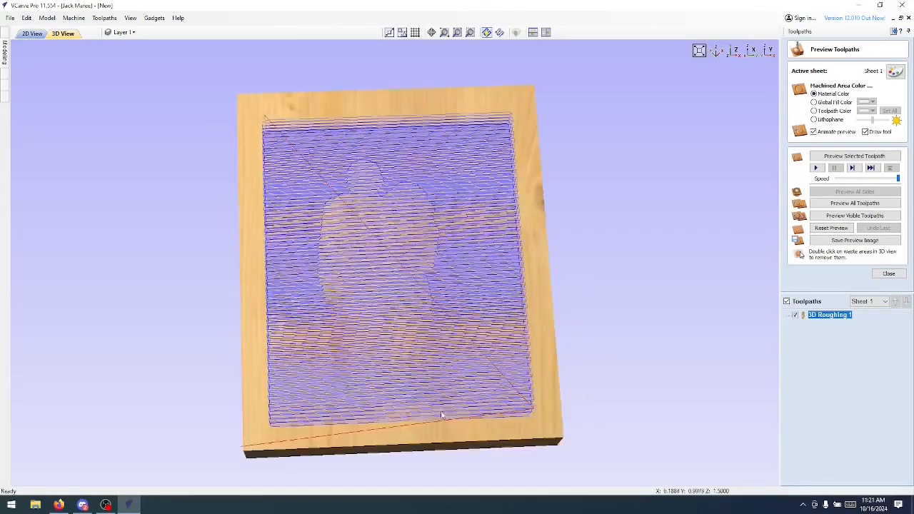
pyautogui.click(888, 274)
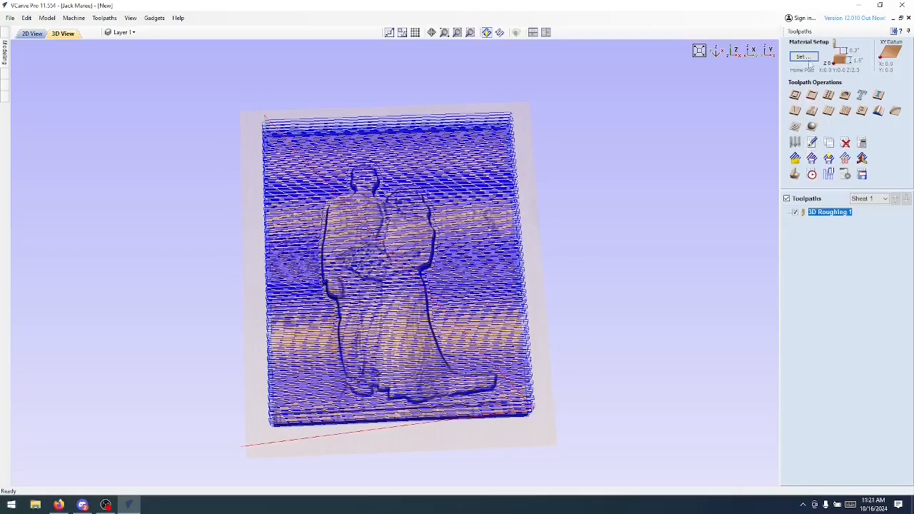
# - Raise the model within the material to a 0.0401 inch gap above it and recalculate the roughing toolpath
pyautogui.click(807, 56)
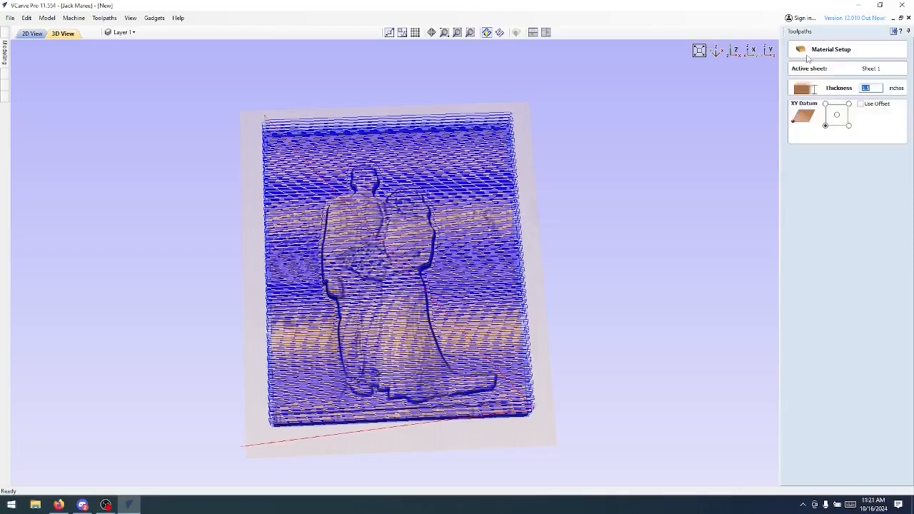
pyautogui.moveTo(837, 233); pyautogui.dragTo(840, 208)
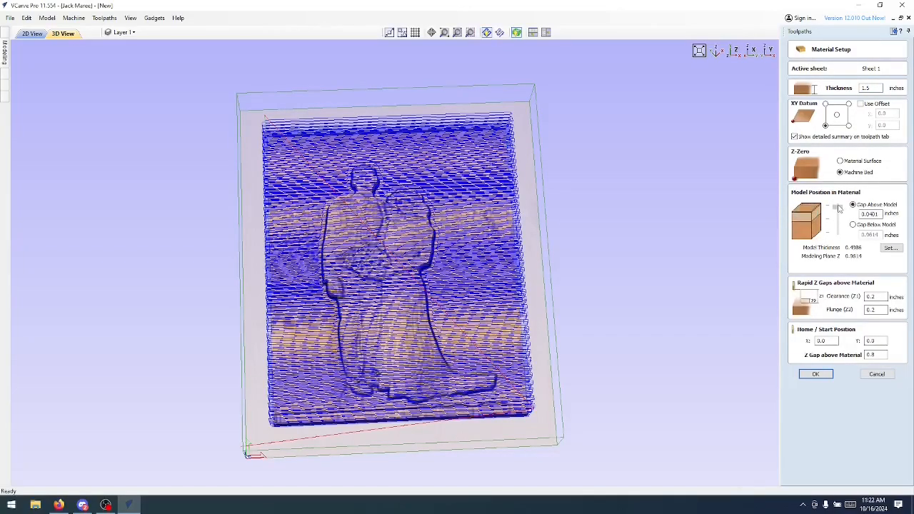
pyautogui.click(821, 376)
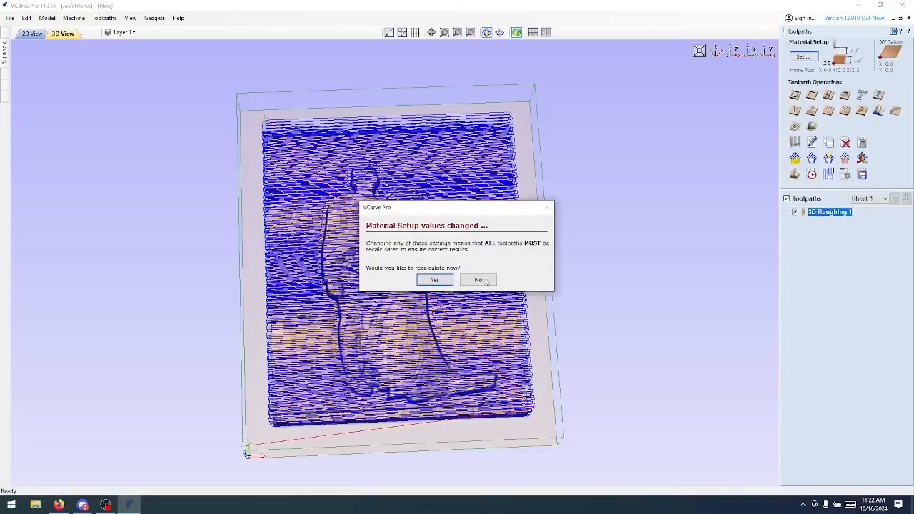
pyautogui.click(484, 280)
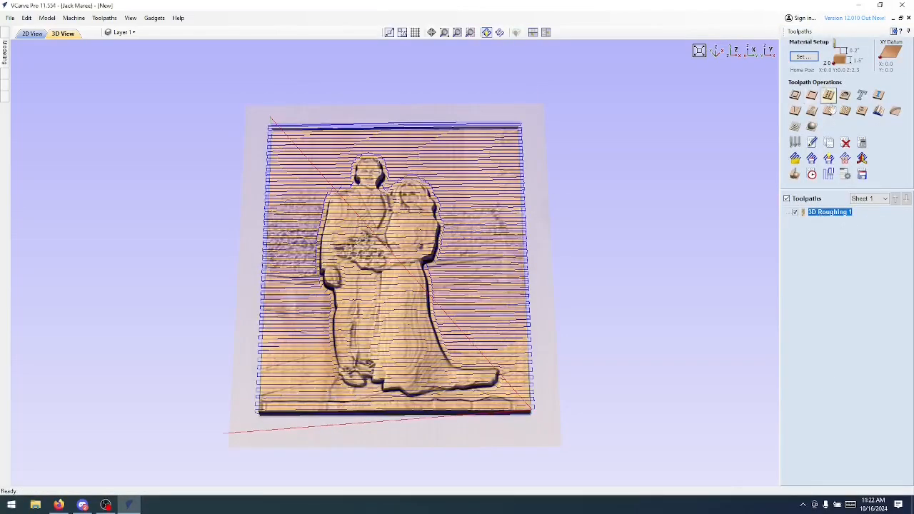
# - Preview the 3D roughing toolpath on the wood block and examine the rough cut at an angle
pyautogui.click(795, 174)
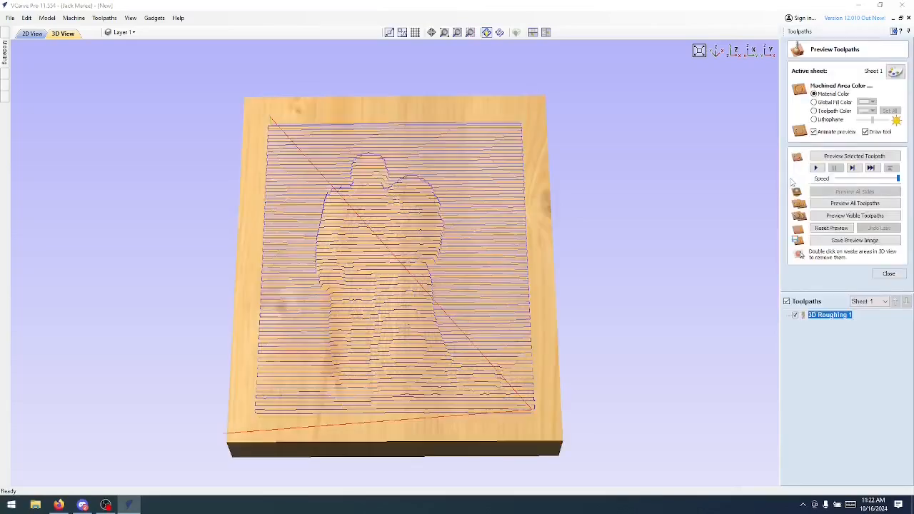
pyautogui.click(854, 156)
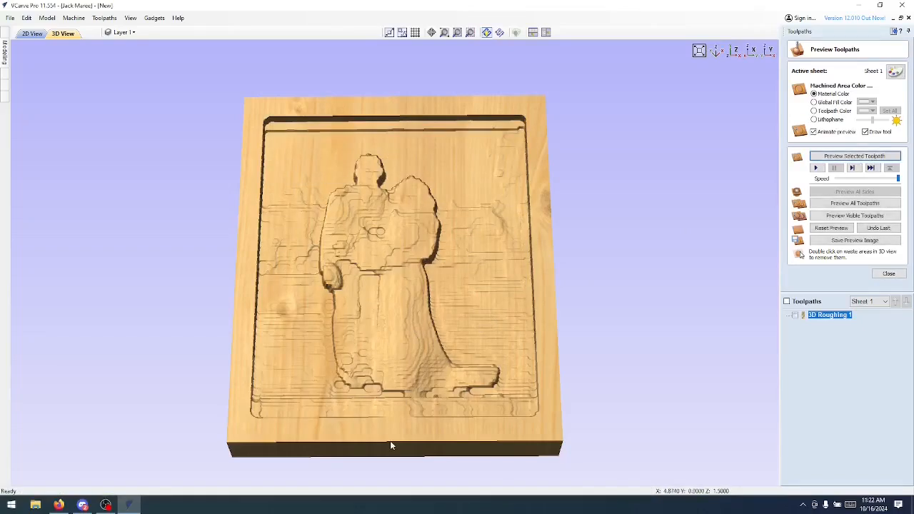
pyautogui.moveTo(391, 444); pyautogui.dragTo(389, 380)
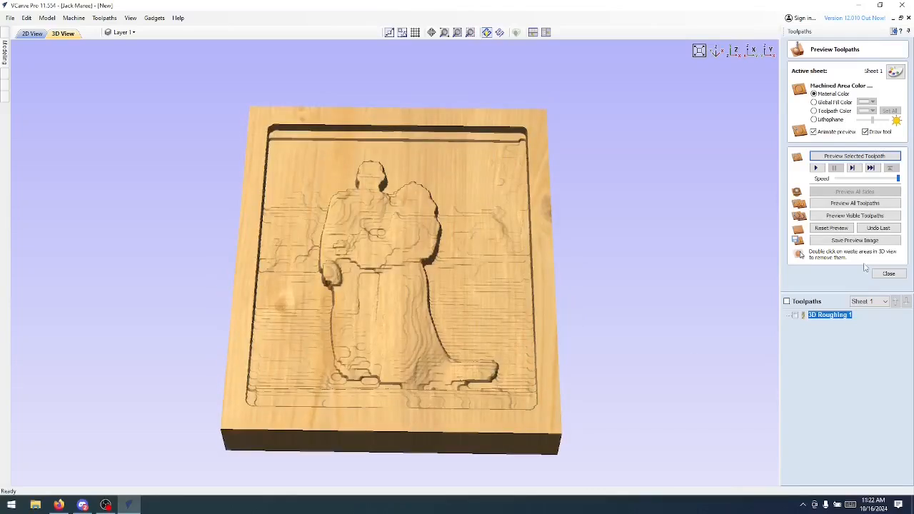
pyautogui.click(884, 274)
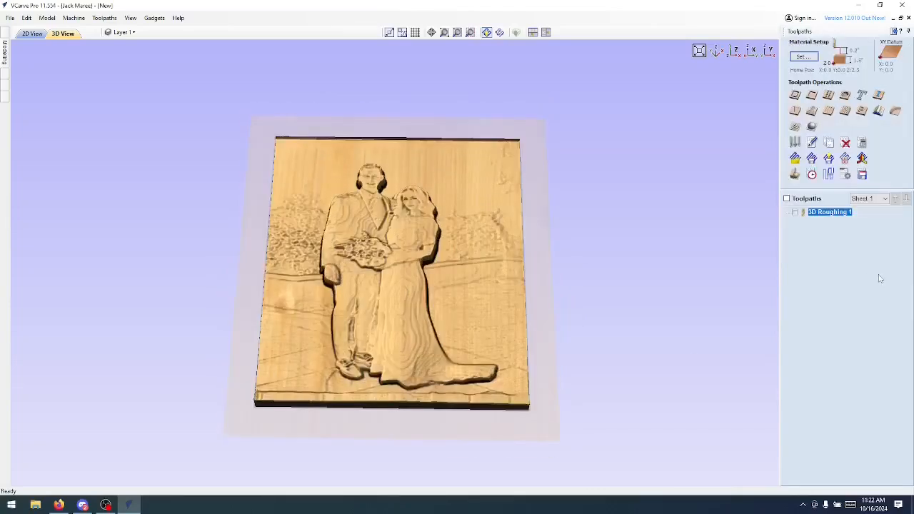
# - Calculate a raster finishing toolpath with the 10° tapered ball nose, limited to the selected vector with a 0.25 inch boundary offset
pyautogui.click(794, 127)
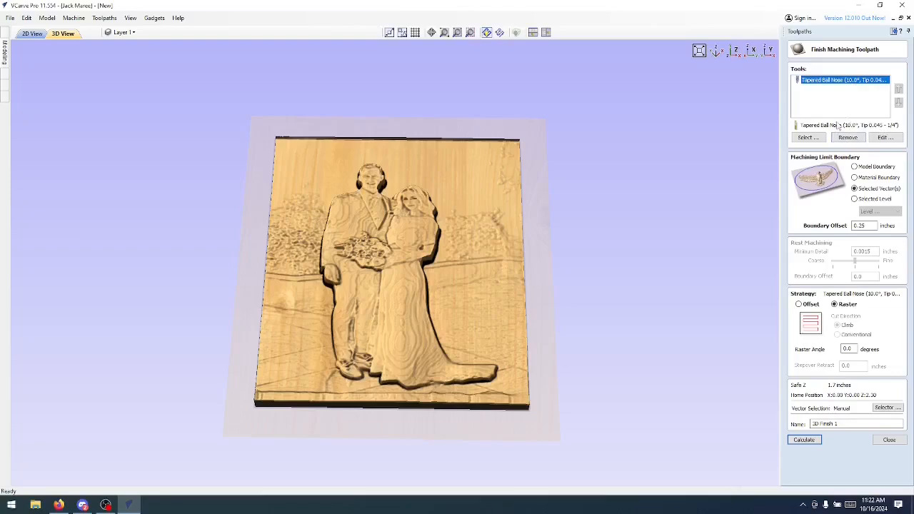
pyautogui.press('F2')
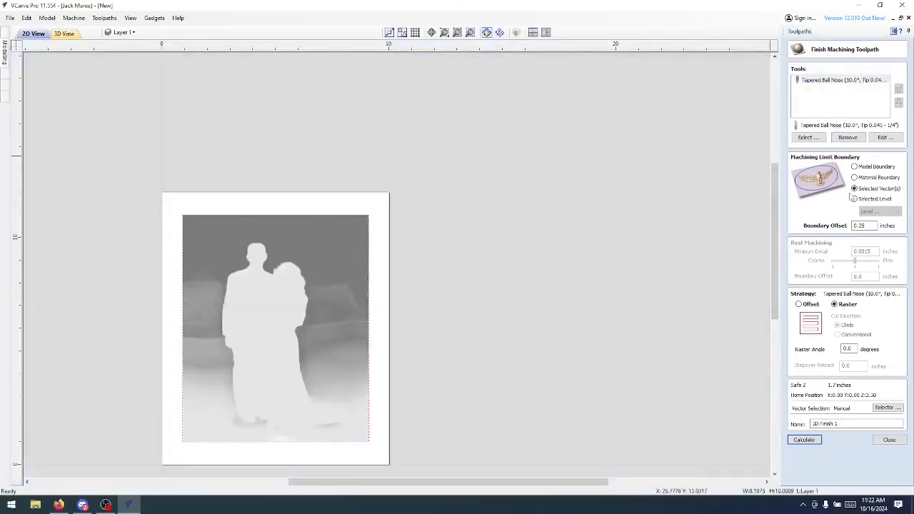
pyautogui.click(803, 441)
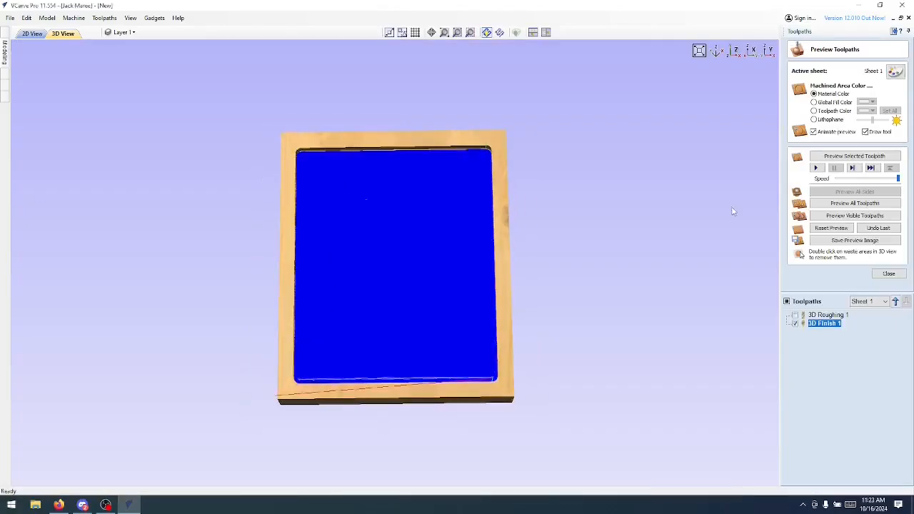
# - Preview the 3D finish toolpath and examine the carved wedding relief up close and from several angles
pyautogui.click(841, 156)
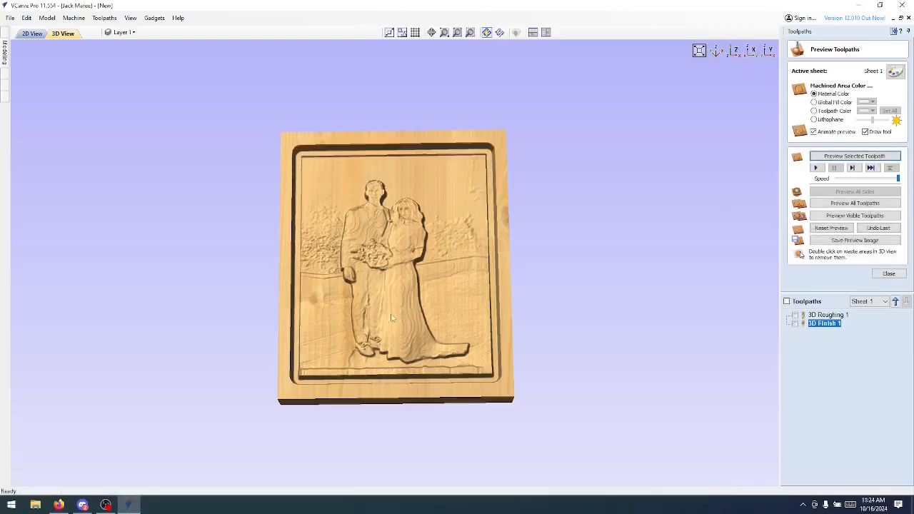
pyautogui.moveTo(391, 318); pyautogui.dragTo(374, 374)
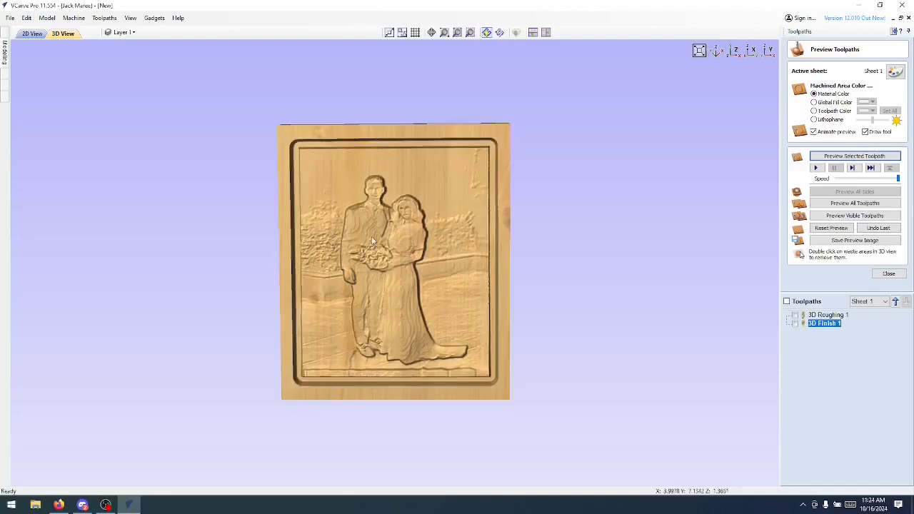
pyautogui.moveTo(382, 217); pyautogui.dragTo(482, 237)
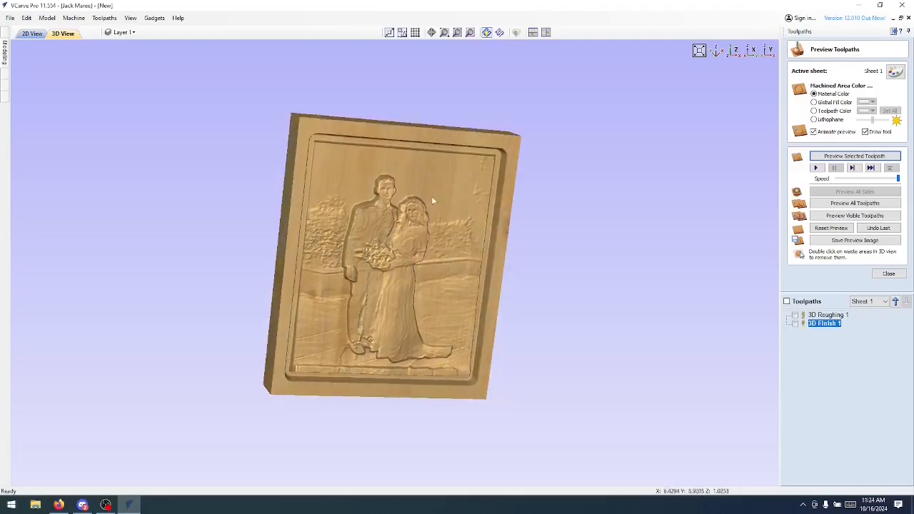
pyautogui.scroll(3, 431, 196)
pyautogui.scroll(-3, 430, 196)
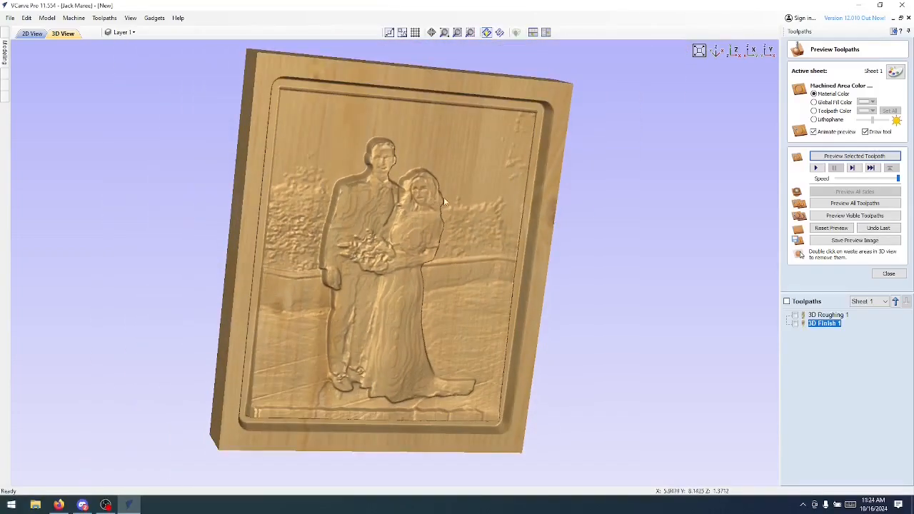
pyautogui.moveTo(466, 205); pyautogui.dragTo(564, 288)
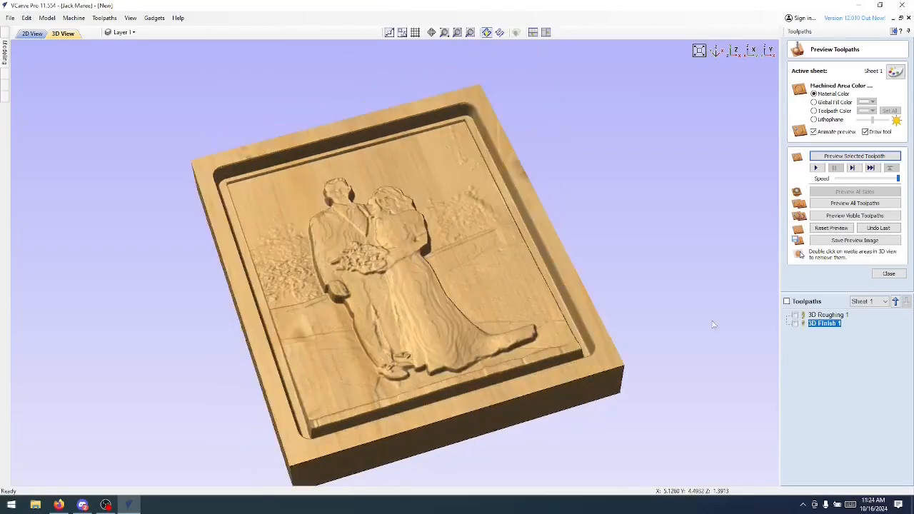
pyautogui.moveTo(712, 324); pyautogui.dragTo(428, 349)
pyautogui.scroll(-2, 429, 350)
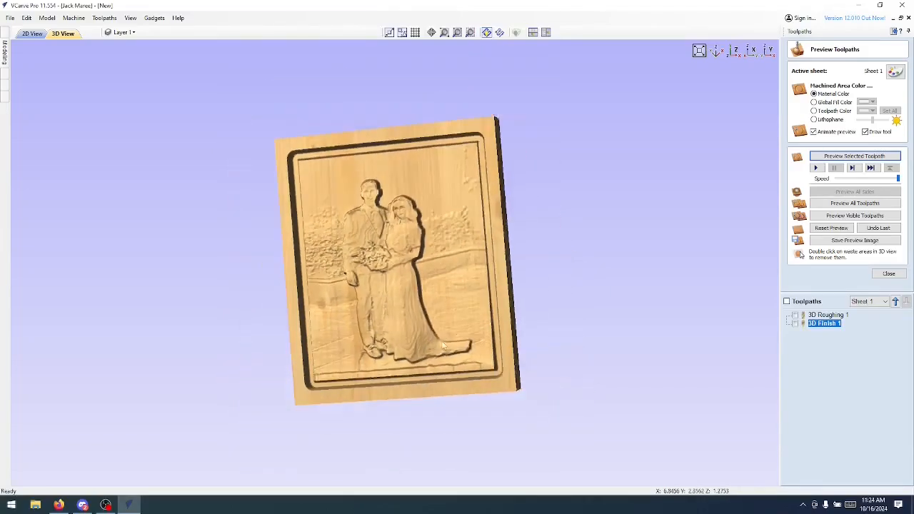
pyautogui.moveTo(447, 230); pyautogui.dragTo(473, 219)
pyautogui.scroll(3, 410, 195)
pyautogui.moveTo(404, 269); pyautogui.dragTo(402, 263)
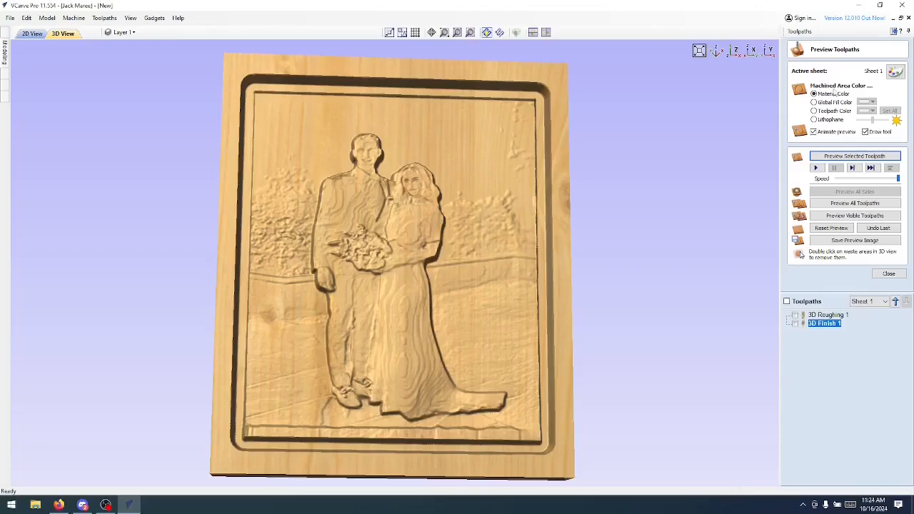
pyautogui.click(888, 274)
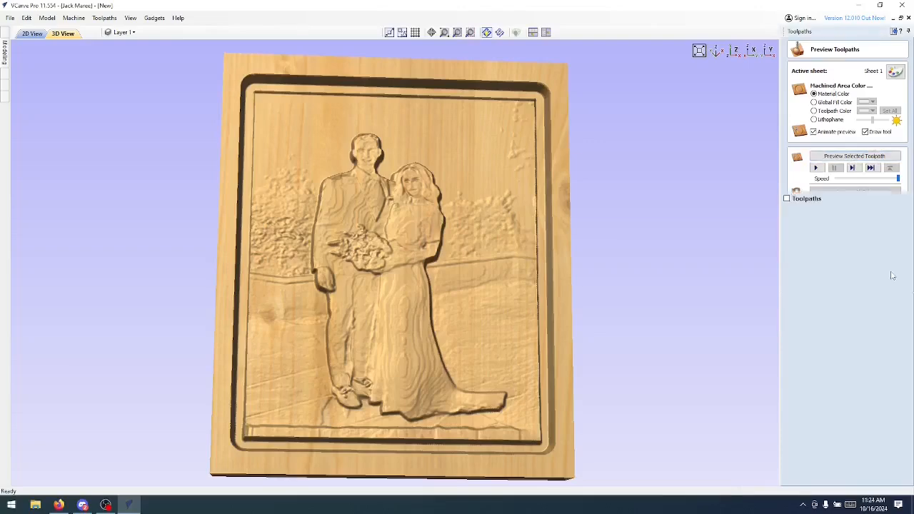
# - Draw a 10 by 12 inch rectangle in the 2D view covering the whole job area around the relief
pyautogui.click(893, 32)
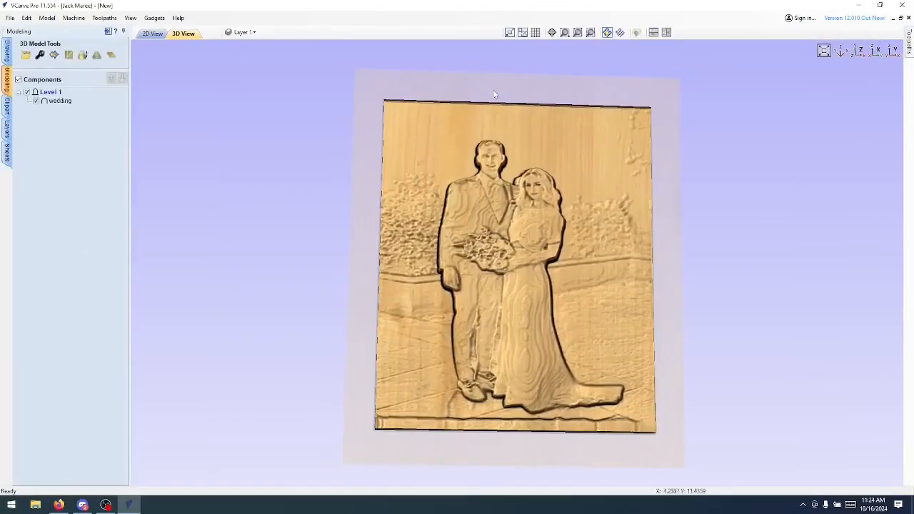
pyautogui.click(152, 34)
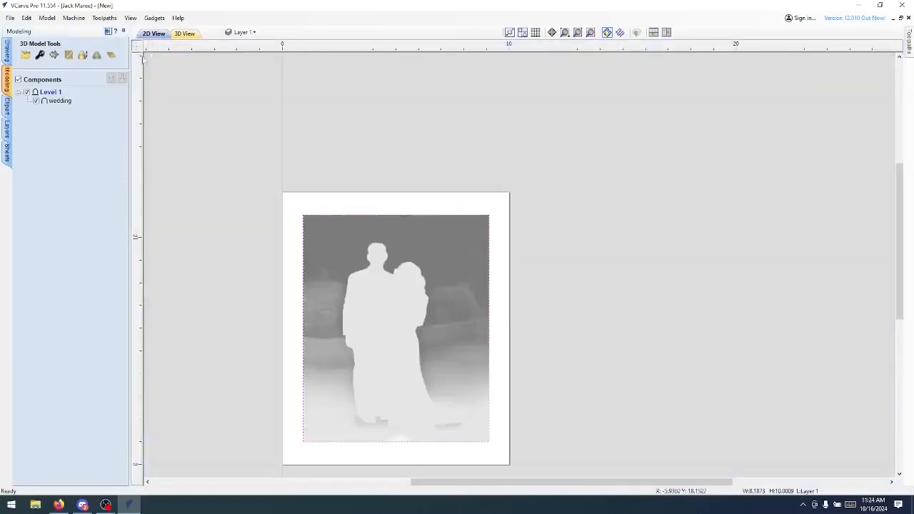
pyautogui.click(9, 53)
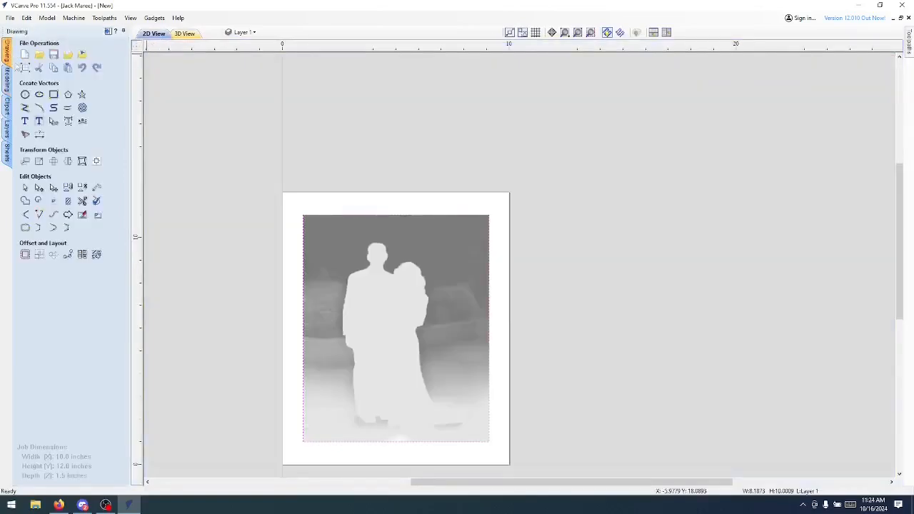
pyautogui.click(53, 95)
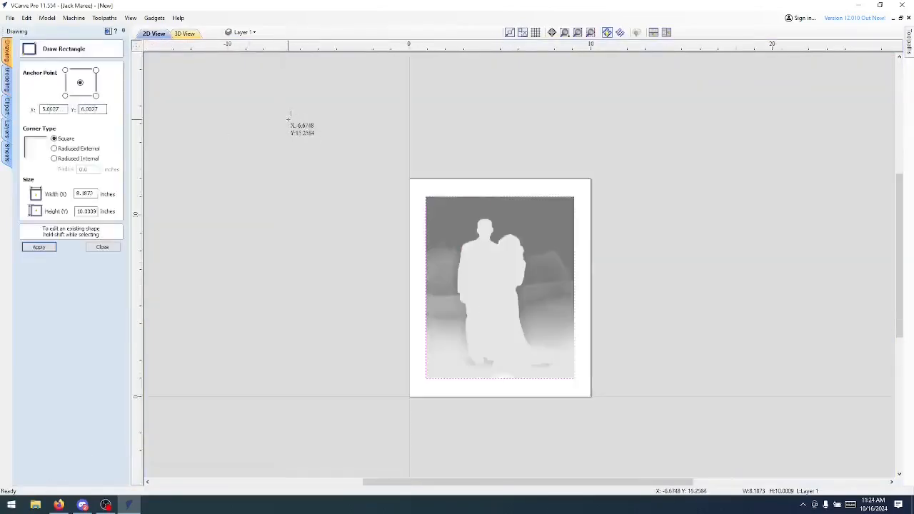
pyautogui.moveTo(410, 179); pyautogui.dragTo(591, 396)
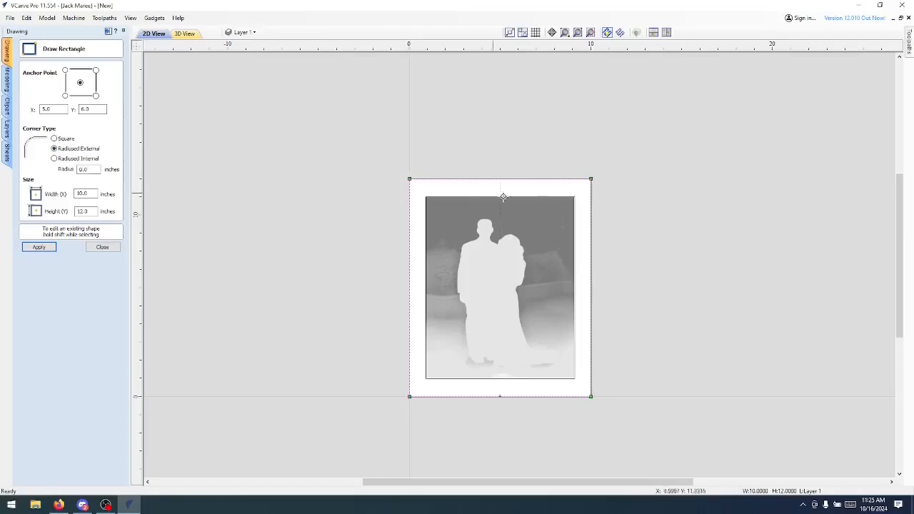
# - Round the rectangle's corners with an external radius of about 1.3 inches and finish the shape
pyautogui.scroll(2, 507, 193)
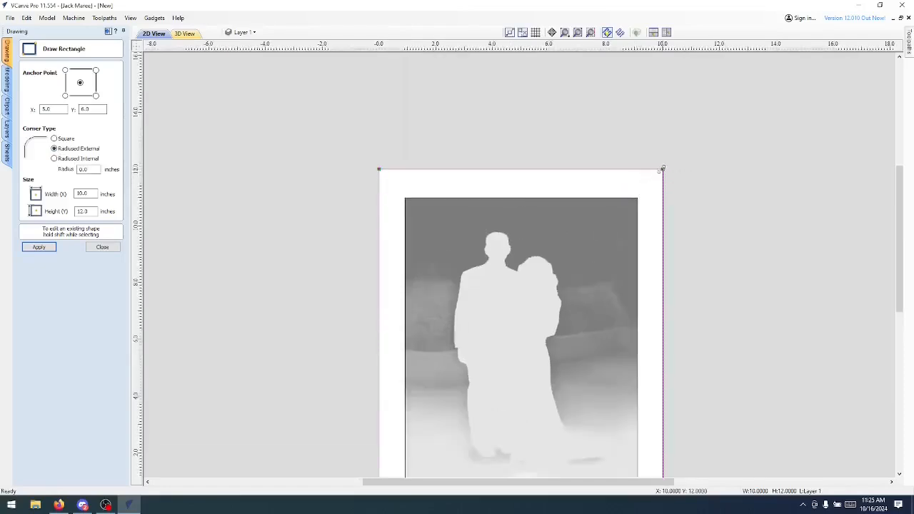
pyautogui.moveTo(663, 170); pyautogui.dragTo(644, 174)
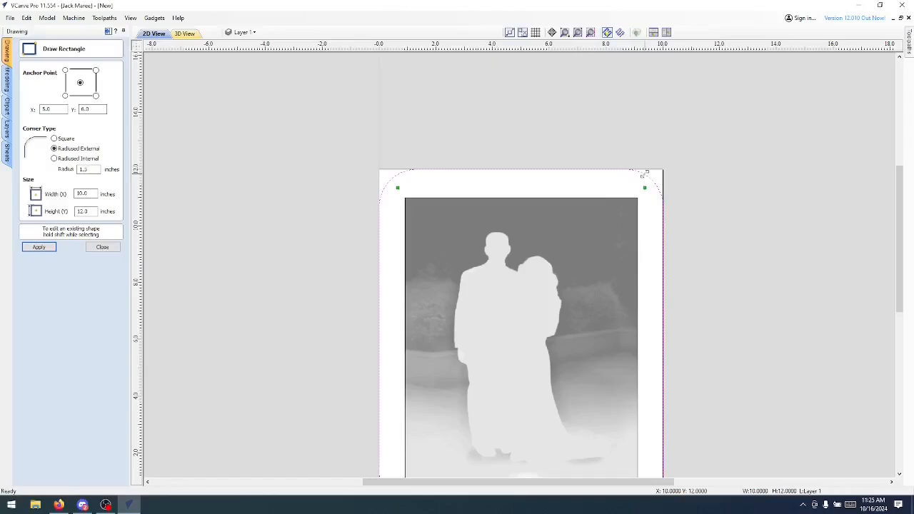
pyautogui.scroll(-2, 342, 147)
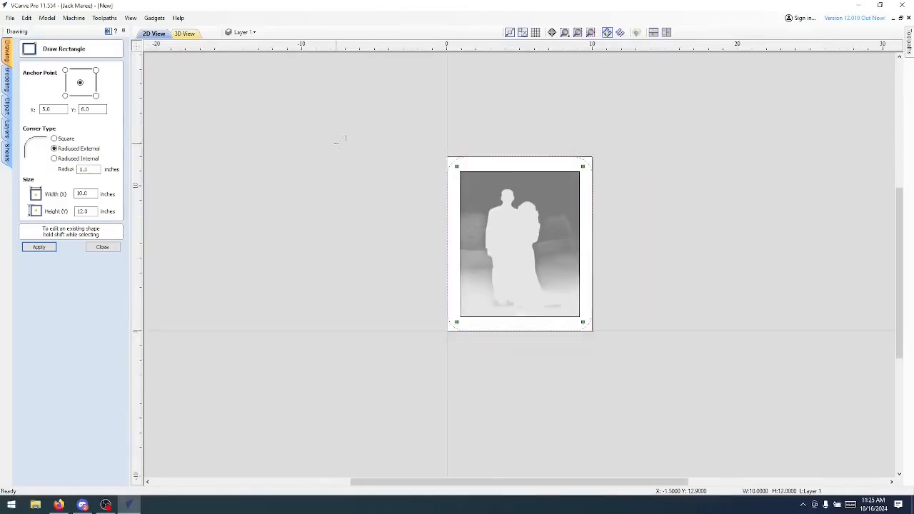
pyautogui.click(101, 248)
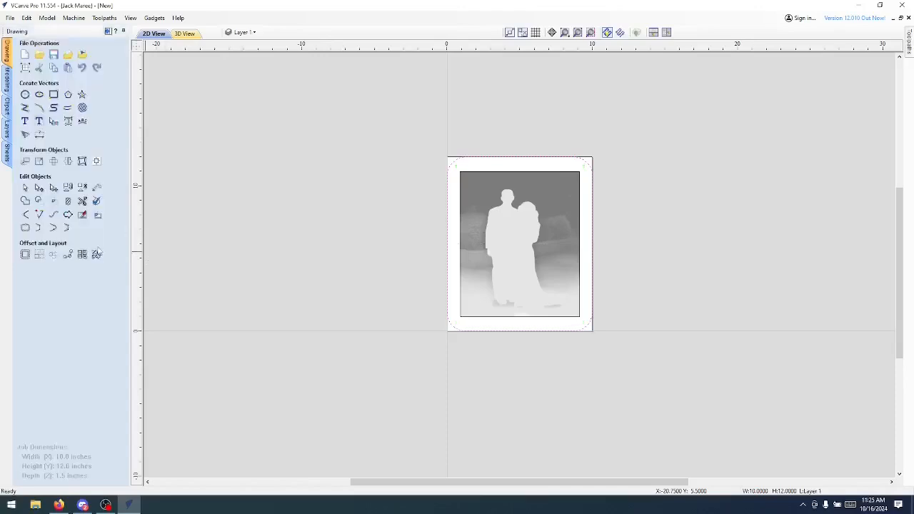
# - Calculate a profile toolpath around the outside of the rounded rectangle and preview the cutout on the block
pyautogui.click(108, 32)
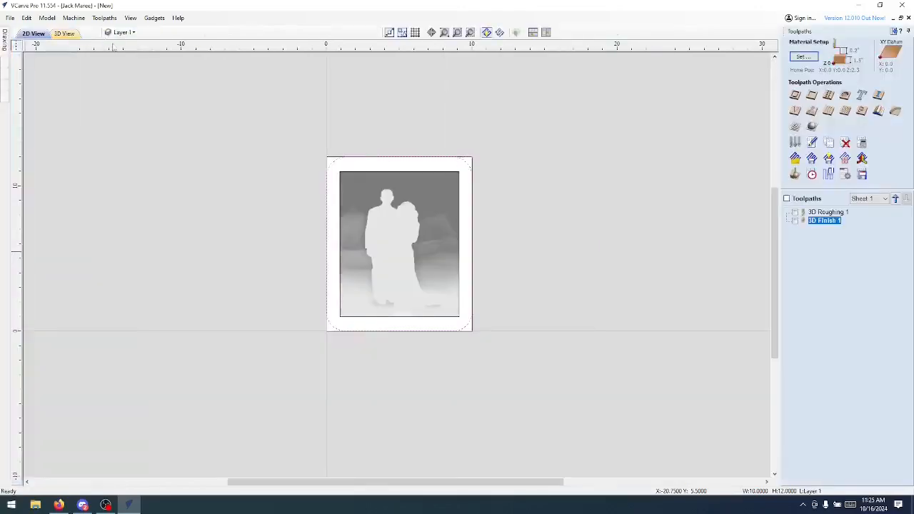
pyautogui.click(795, 95)
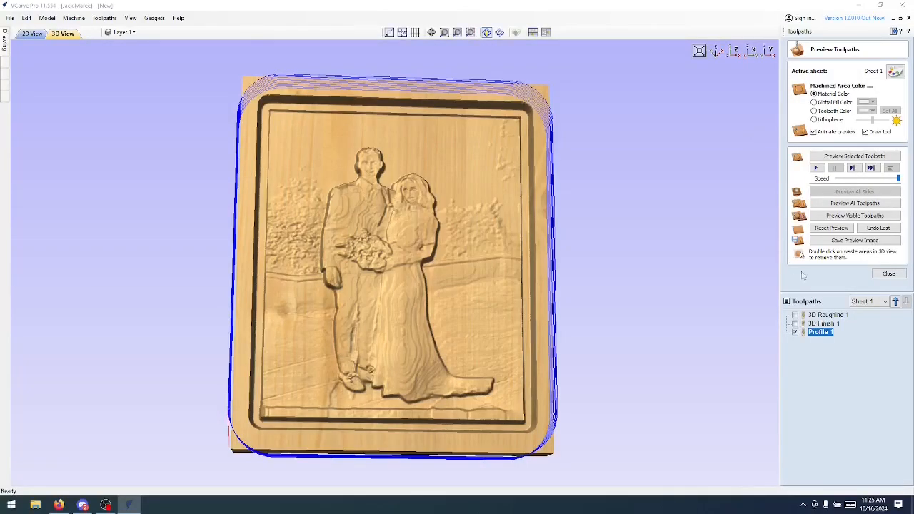
pyautogui.click(853, 159)
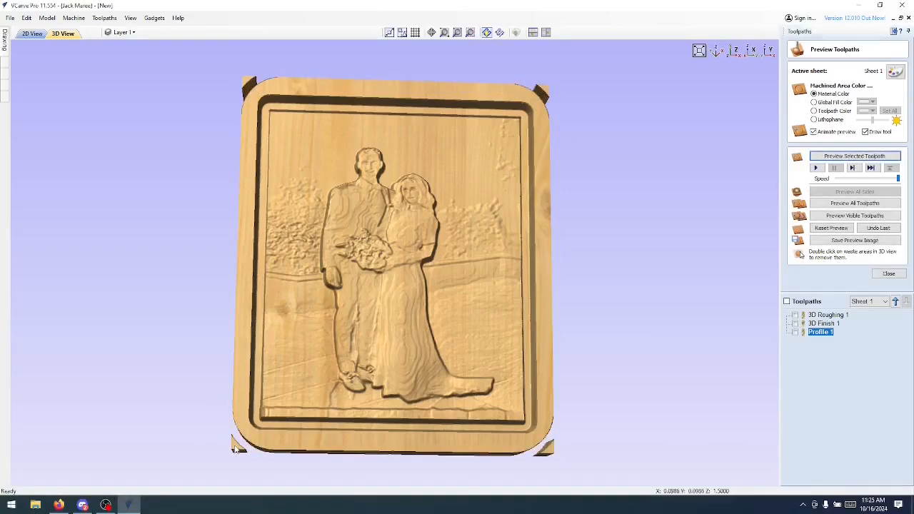
# - Remove the waste pieces at the corners of the block from the toolpath preview
pyautogui.doubleClick(549, 455)
pyautogui.doubleClick(545, 91)
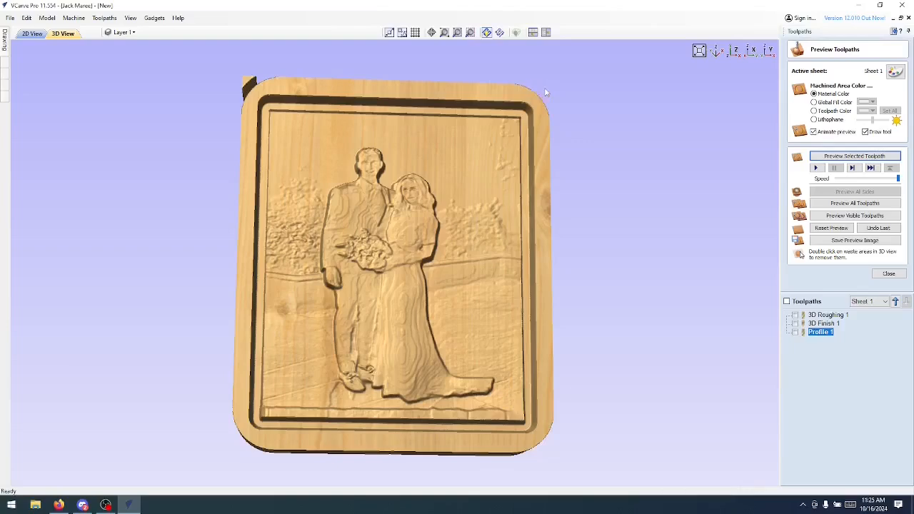
pyautogui.doubleClick(247, 85)
# - Examine the cut-out wedding plaque from several angles, checking its rounded edges and the relief detail up close
pyautogui.scroll(-3, 239, 129)
pyautogui.moveTo(302, 236); pyautogui.dragTo(512, 191)
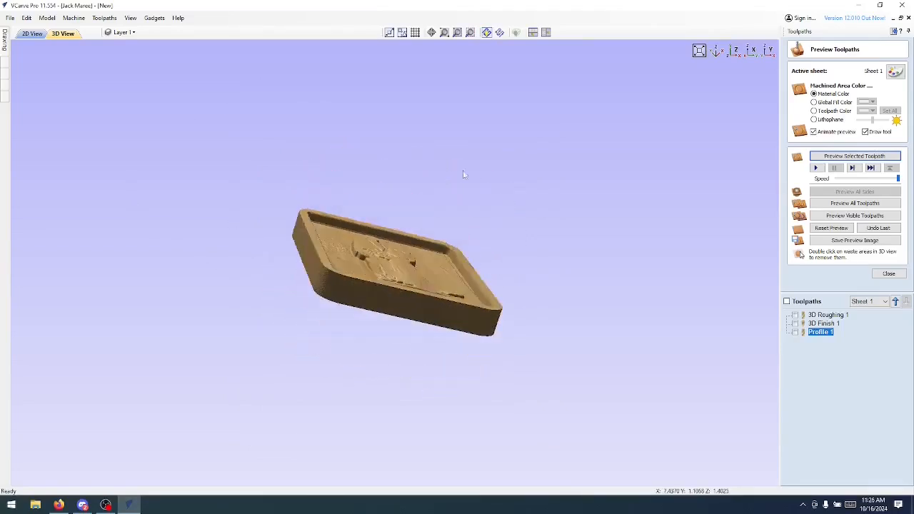
pyautogui.moveTo(463, 174); pyautogui.dragTo(520, 230)
pyautogui.scroll(5, 394, 217)
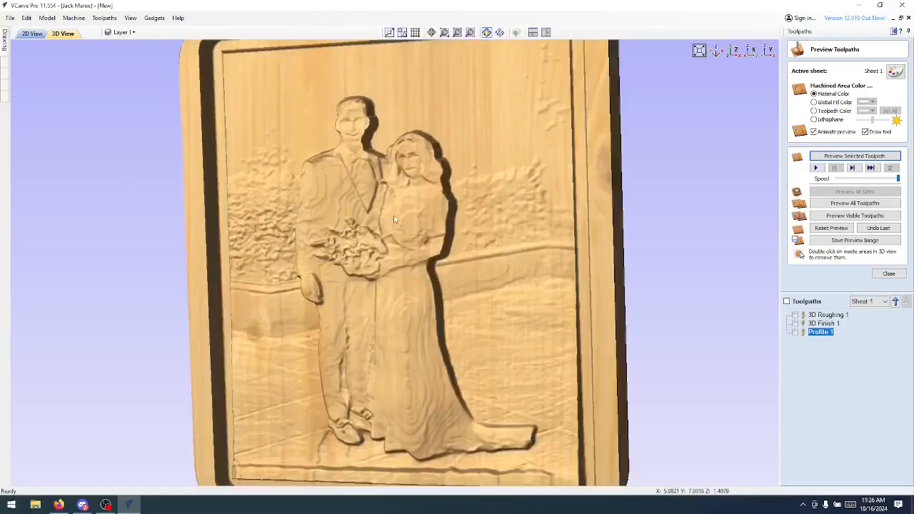
pyautogui.moveTo(414, 131); pyautogui.dragTo(367, 185)
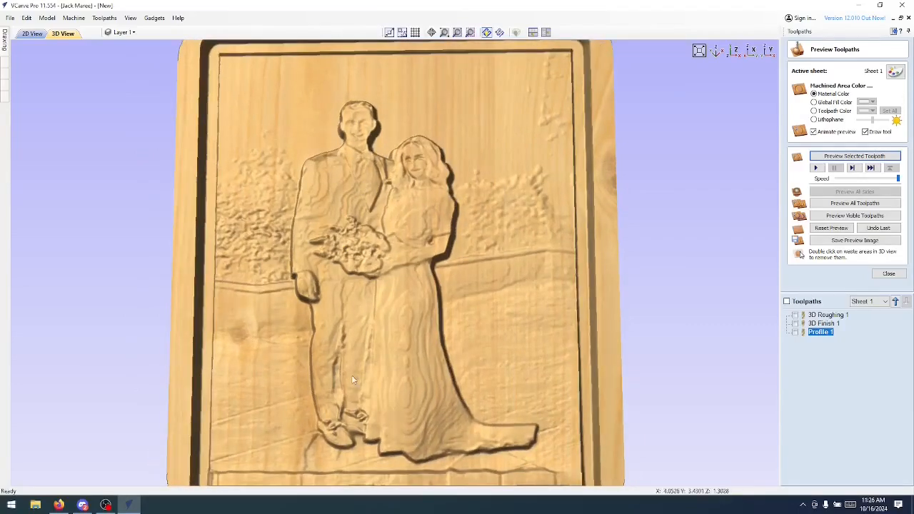
pyautogui.moveTo(207, 436); pyautogui.dragTo(325, 225)
pyautogui.moveTo(444, 337); pyautogui.dragTo(372, 349)
pyautogui.scroll(-6, 372, 349)
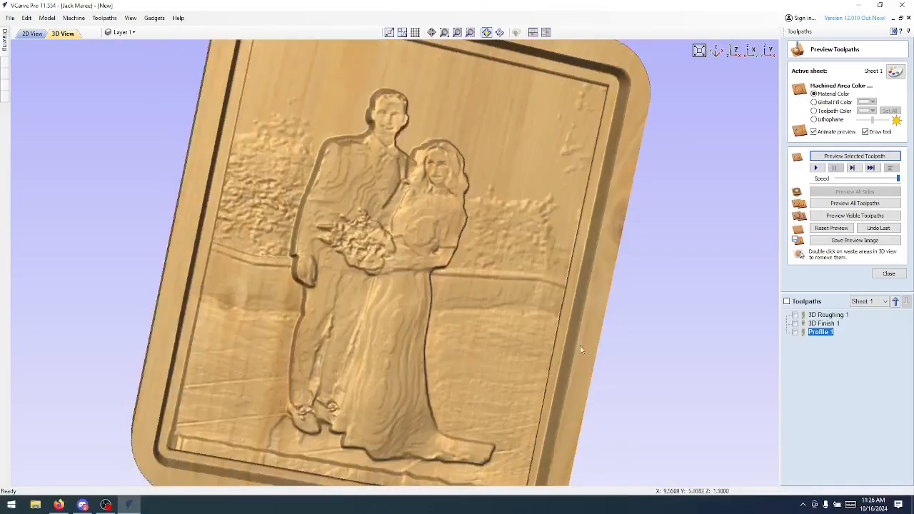
pyautogui.moveTo(336, 280); pyautogui.dragTo(252, 255)
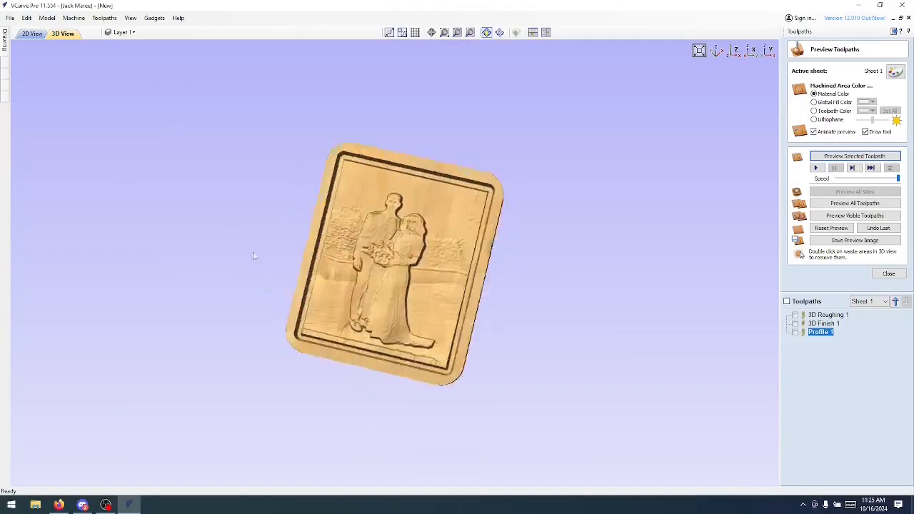
pyautogui.scroll(4, 590, 253)
pyautogui.moveTo(572, 213); pyautogui.dragTo(607, 196)
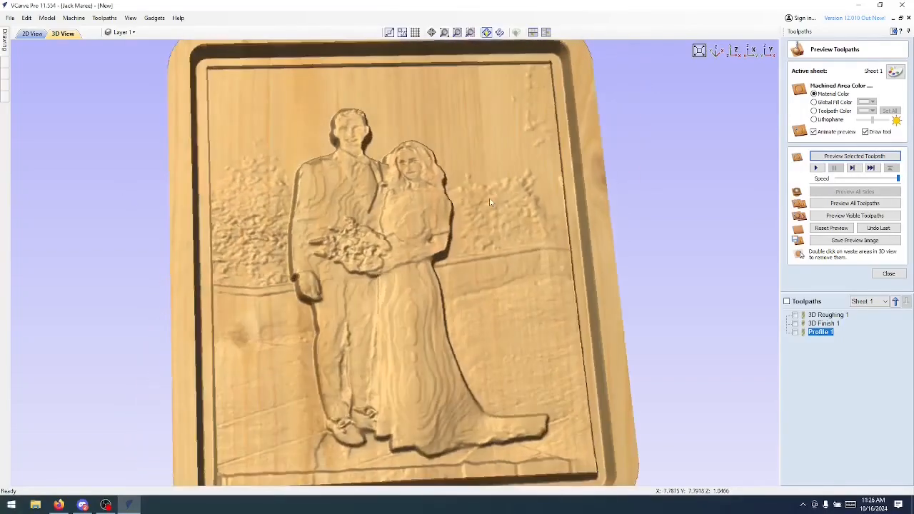
pyautogui.scroll(-3, 405, 243)
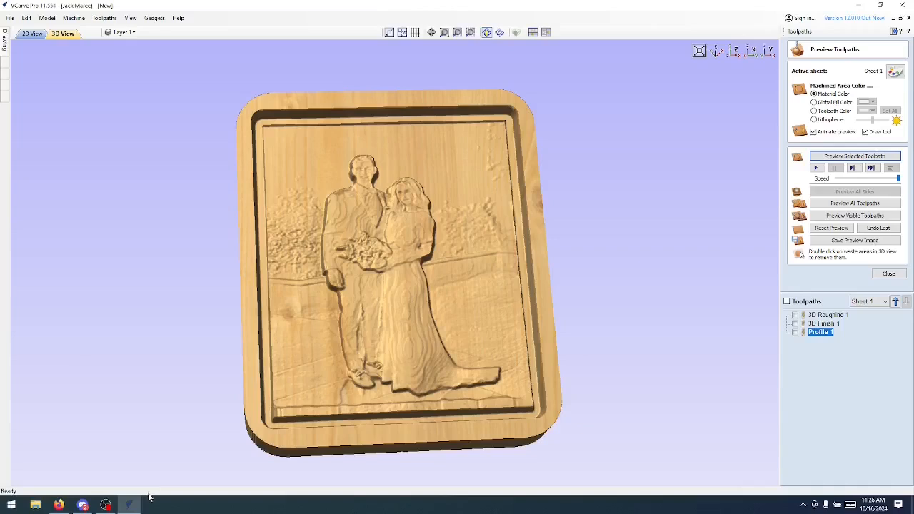